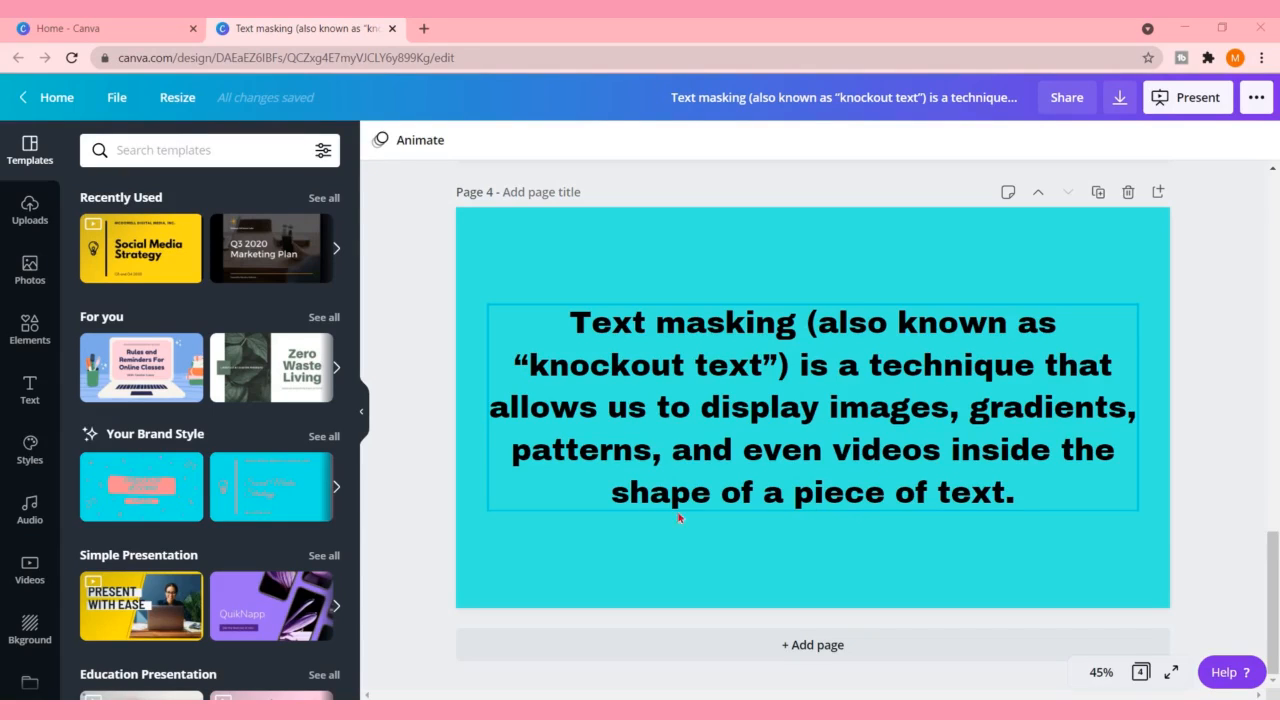
- Review the HAPPY, KUWAIT and PHILIPPINES text masking example pages and the definition on page 4
scroll(405, 430, up, 3)
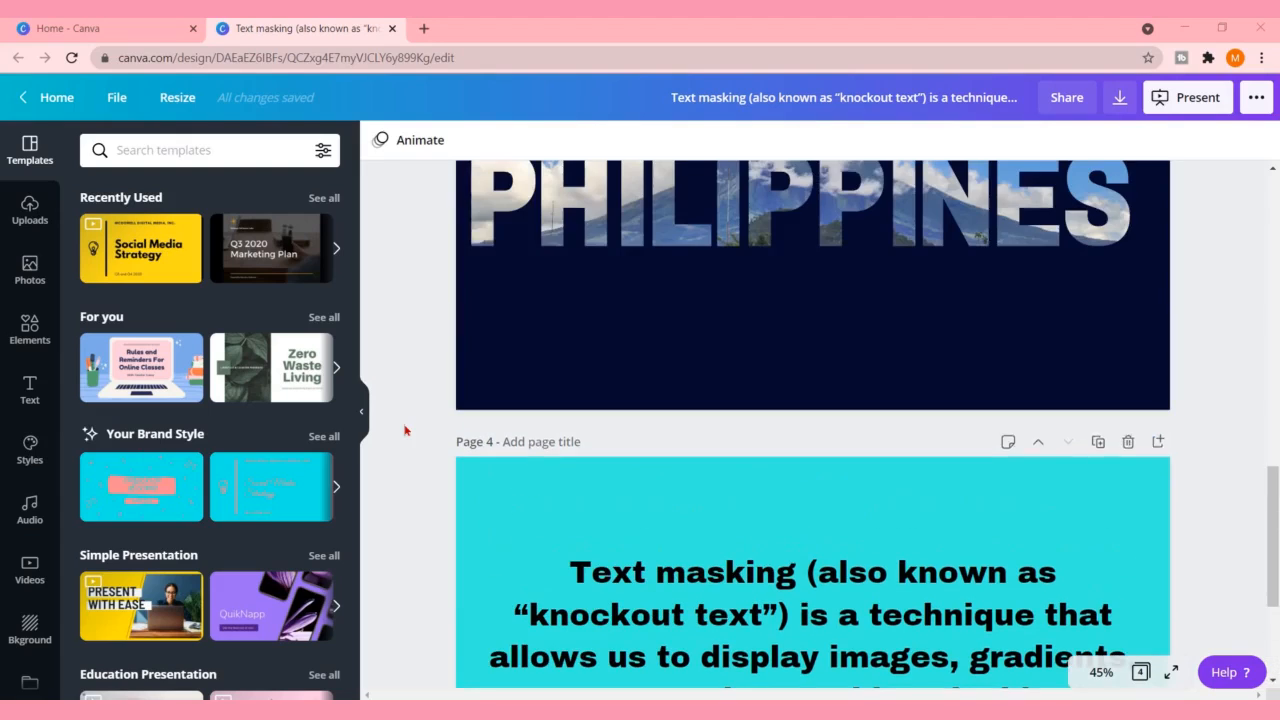
scroll(537, 404, up, 2)
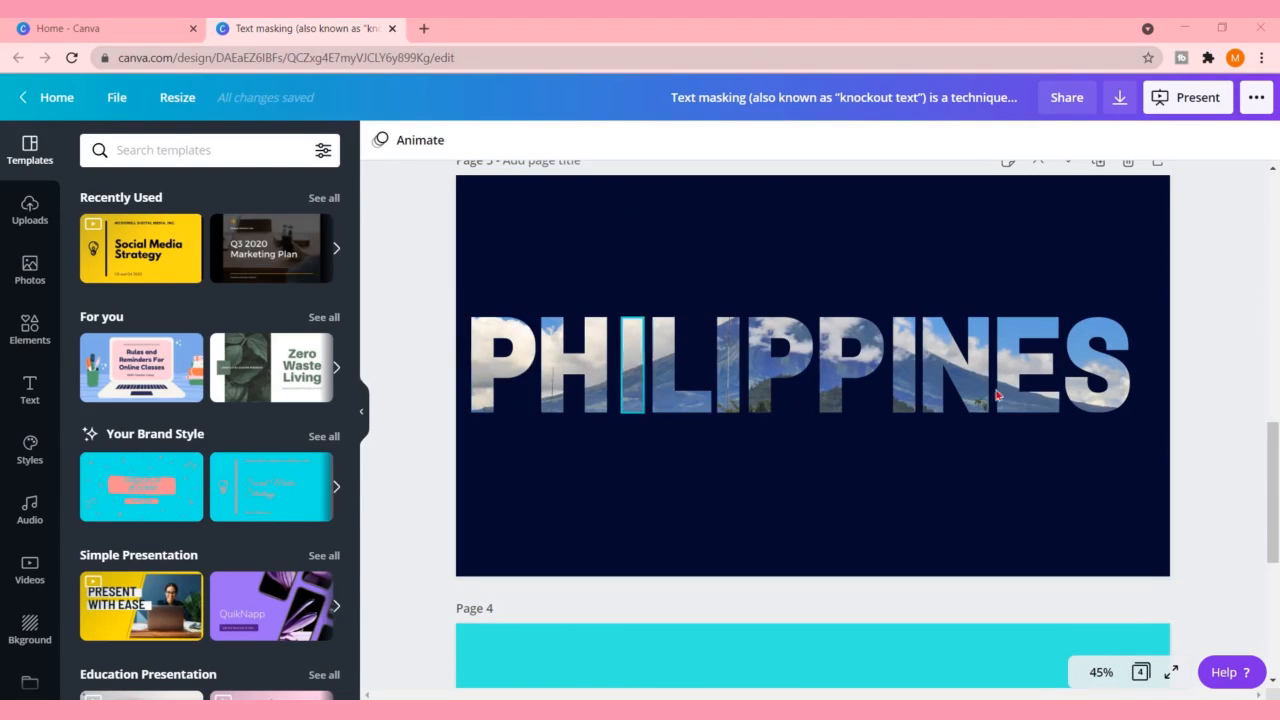
scroll(392, 353, up, 3)
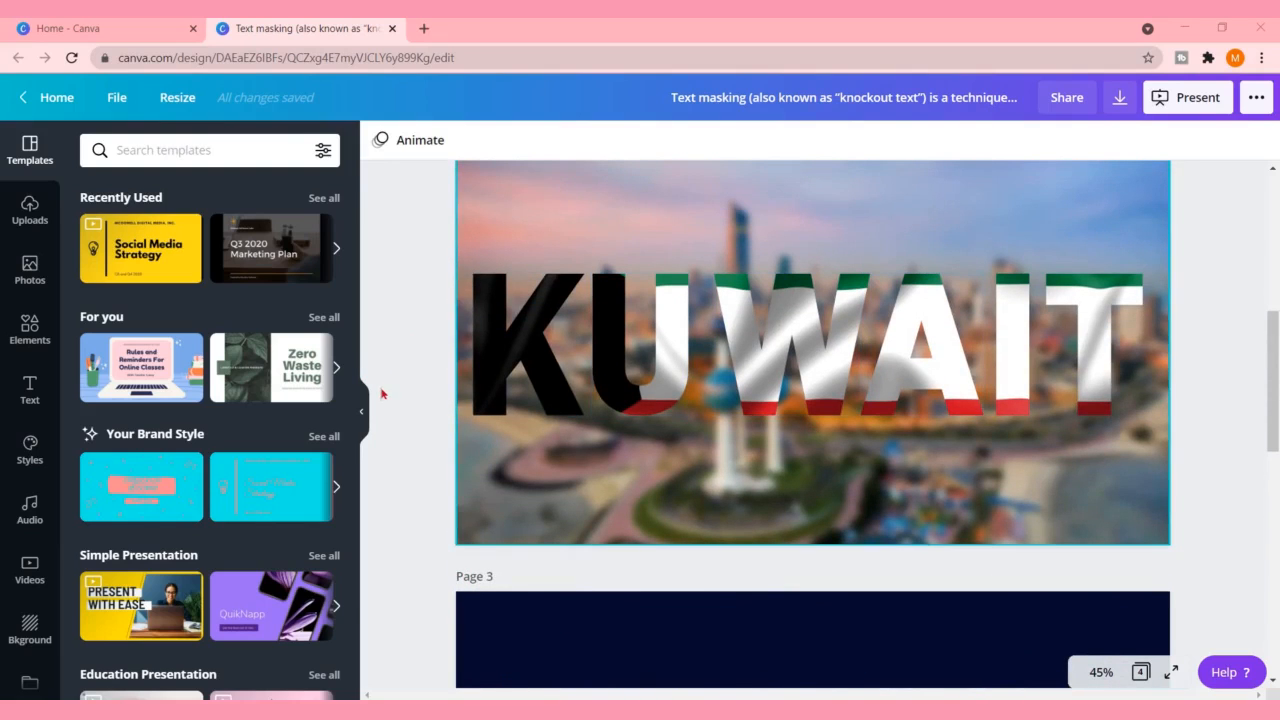
scroll(390, 380, up, 4)
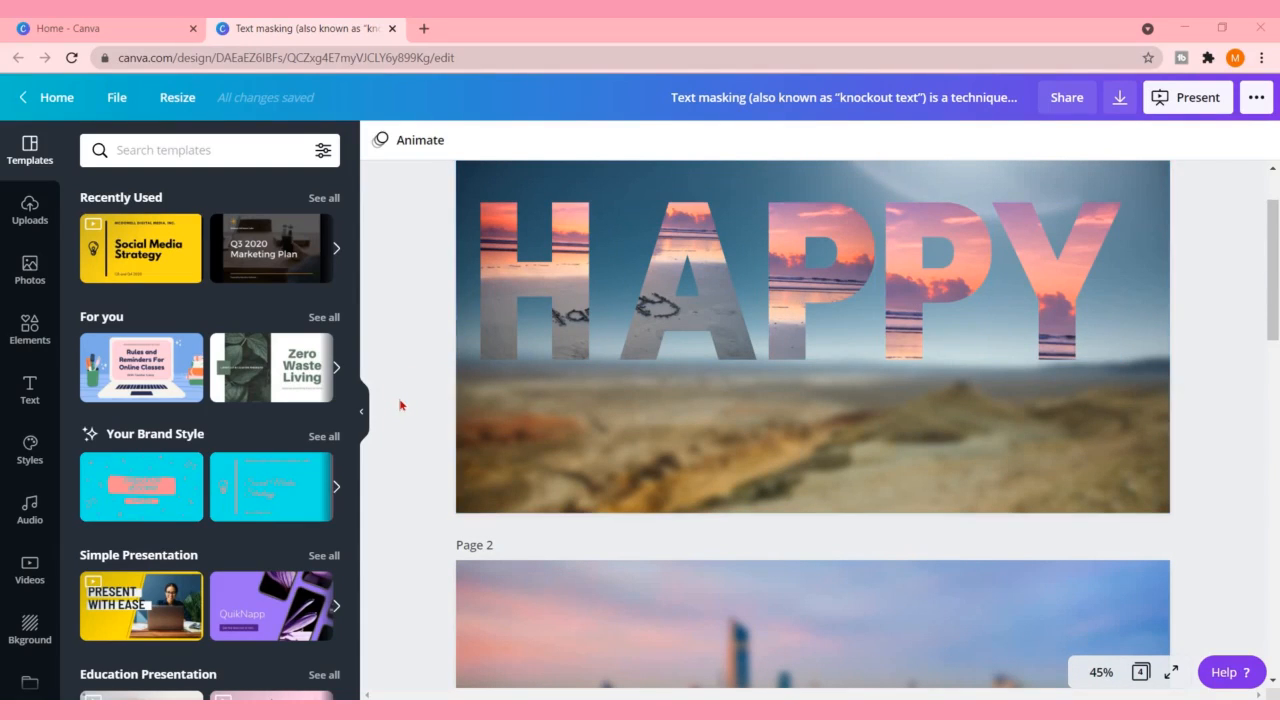
scroll(400, 405, down, 8)
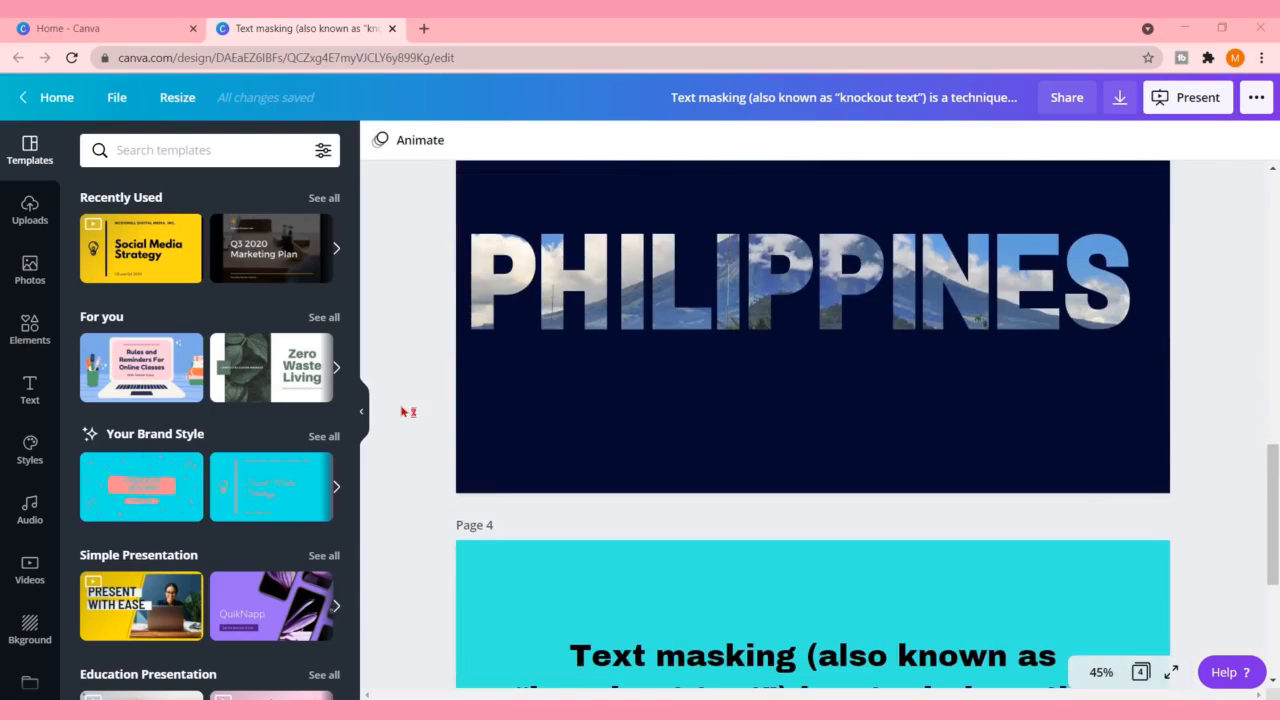
scroll(401, 411, down, 2)
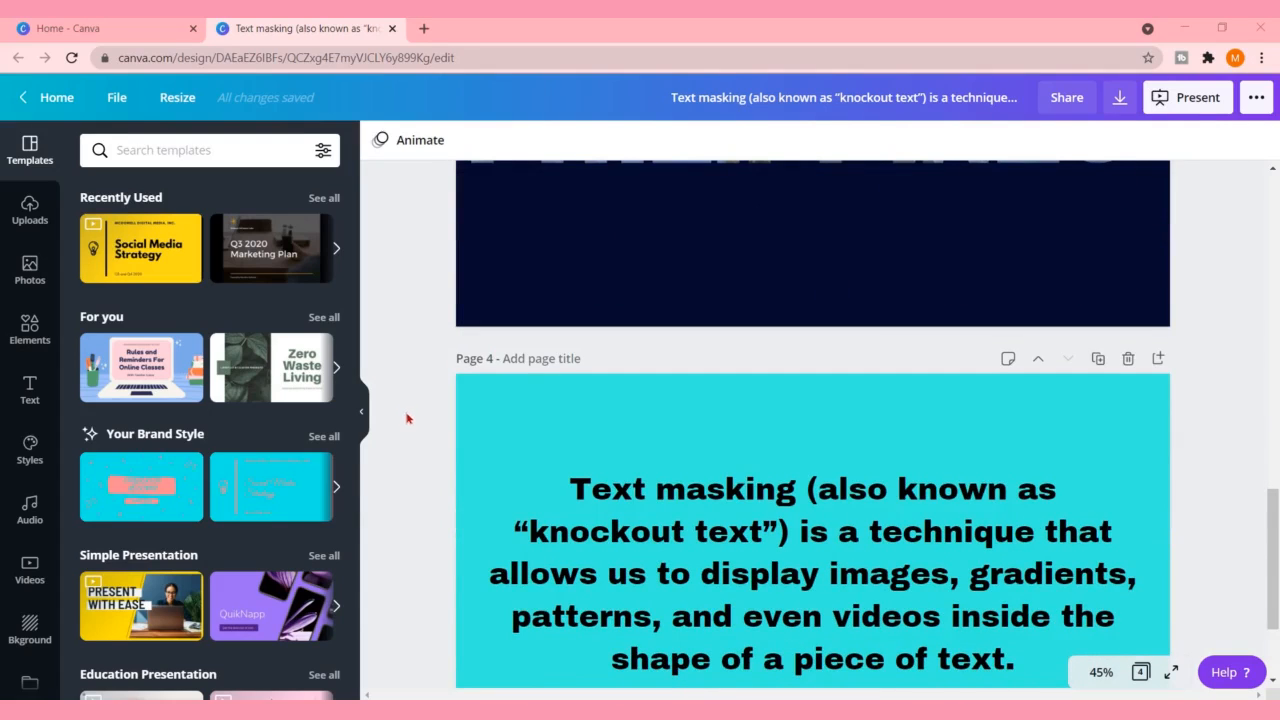
scroll(407, 418, down, 2)
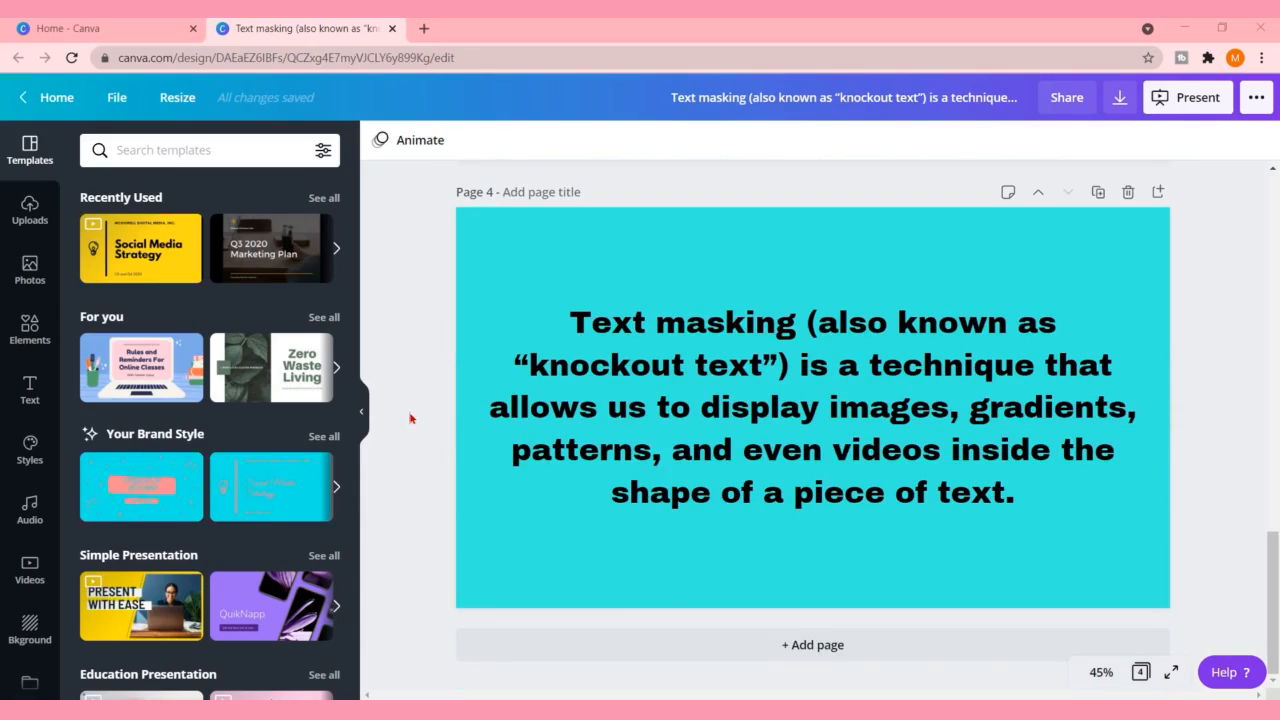
- Add a new page after page 4 and set its background colour to white
click(808, 646)
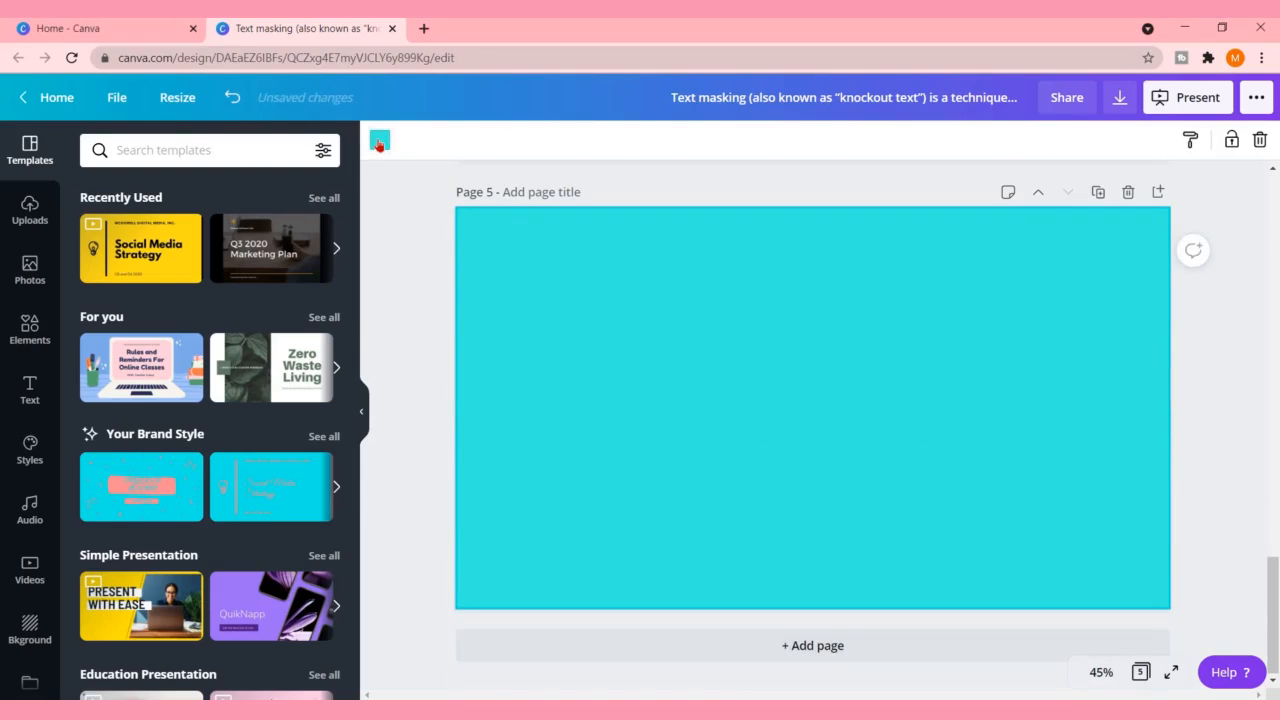
click(379, 142)
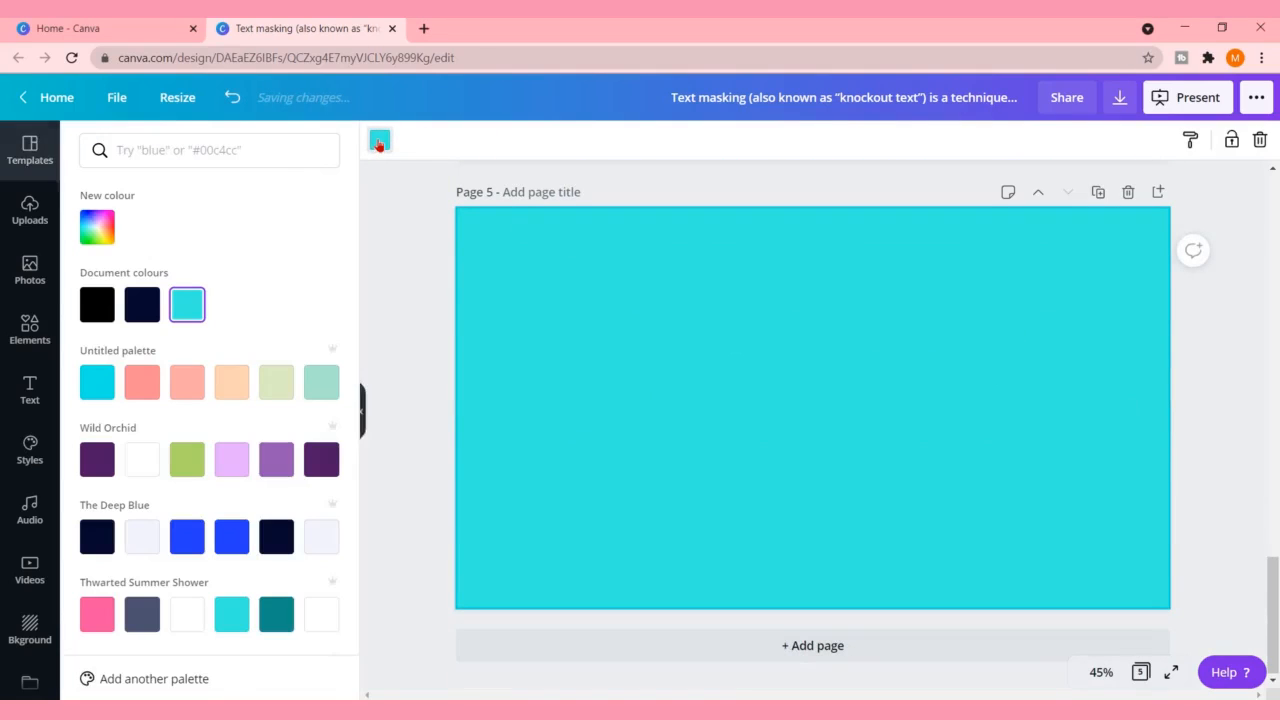
click(141, 462)
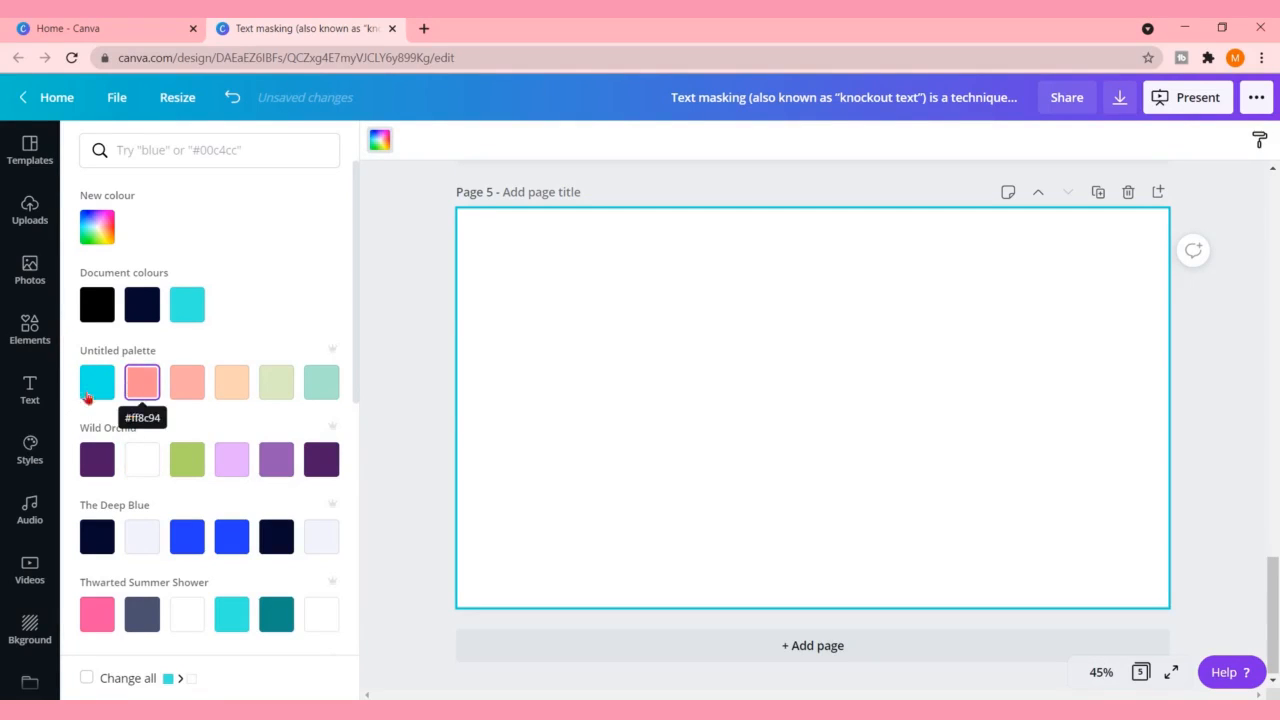
- Browse the elements library and open the full collection of frames
click(31, 328)
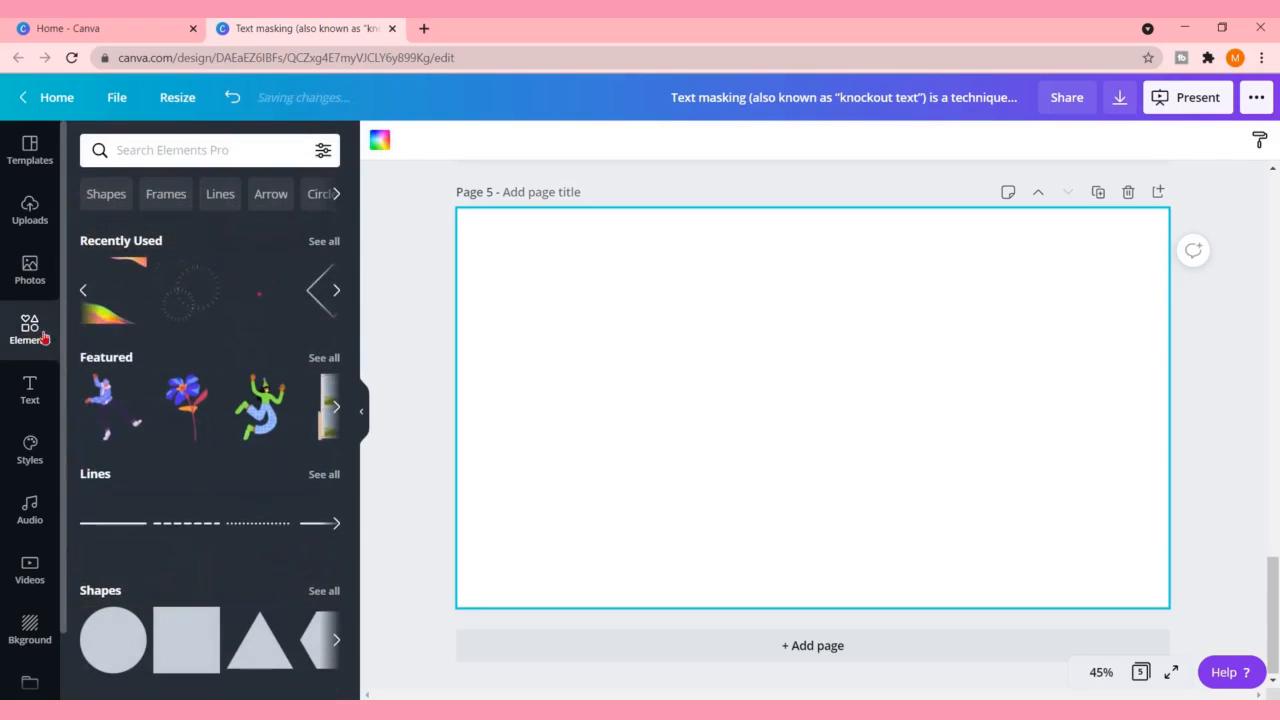
scroll(168, 375, down, 3)
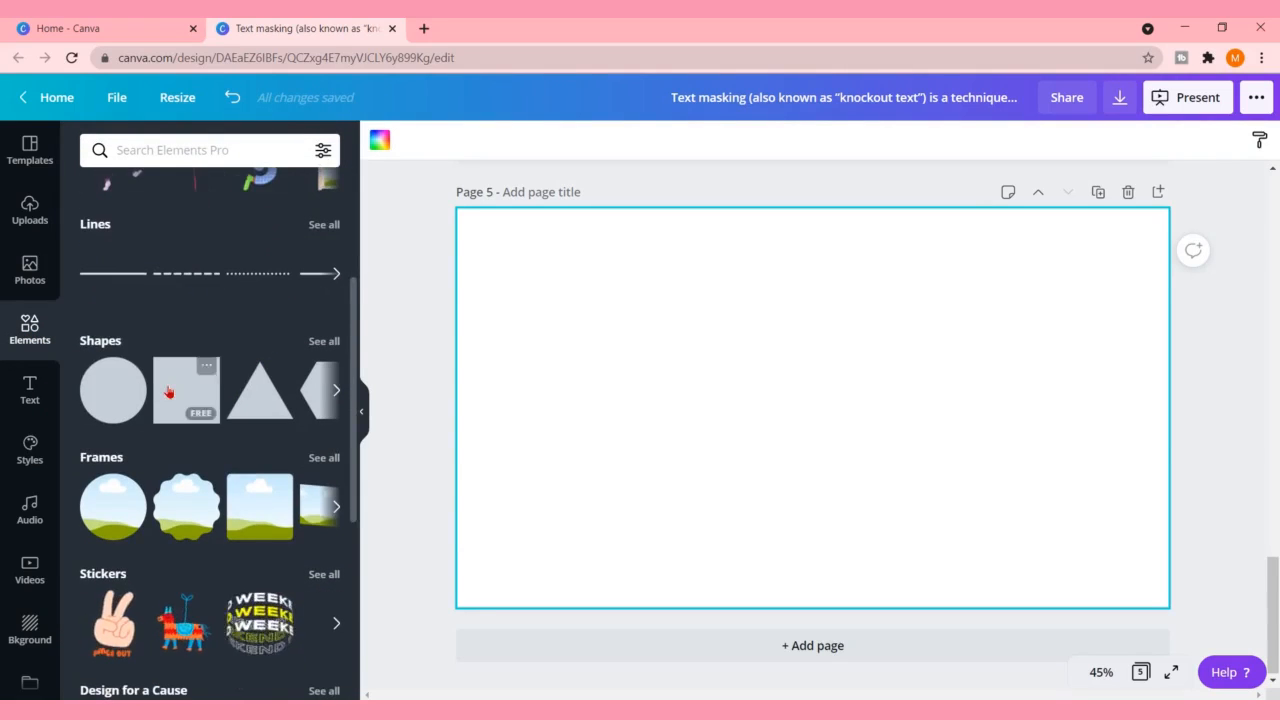
scroll(168, 390, down, 1)
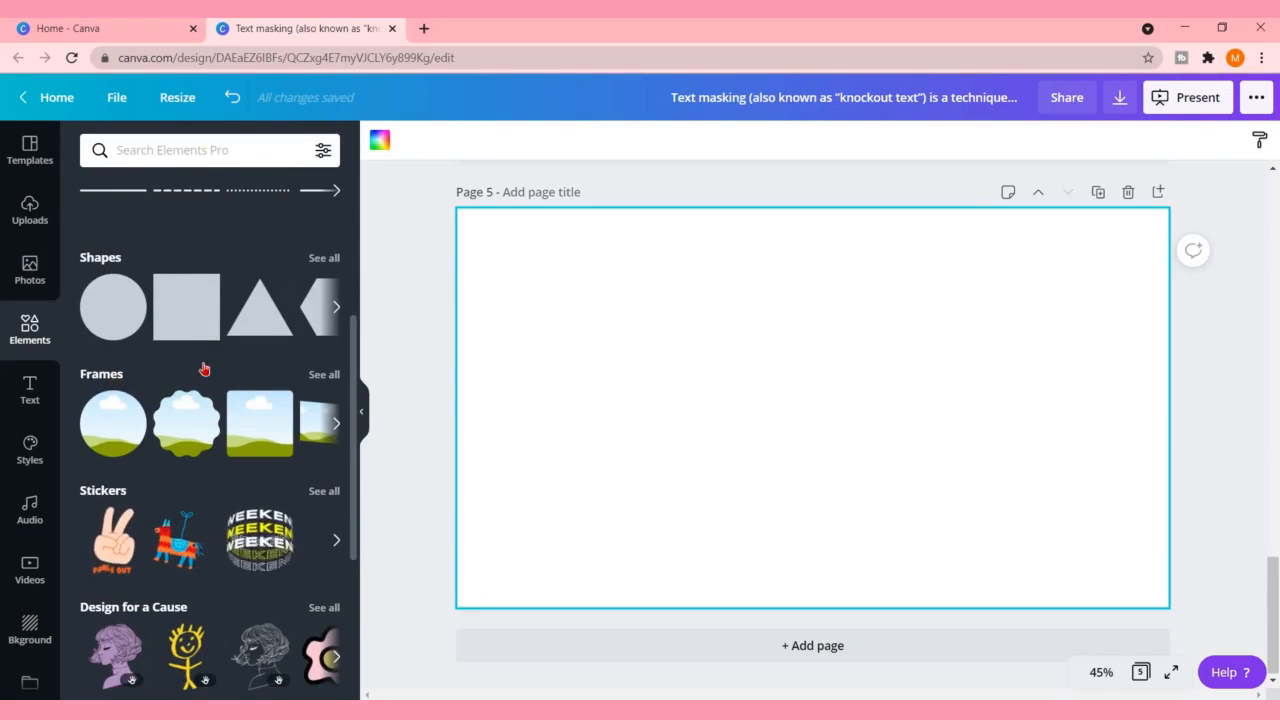
scroll(205, 369, down, 1)
scroll(205, 369, down, 10)
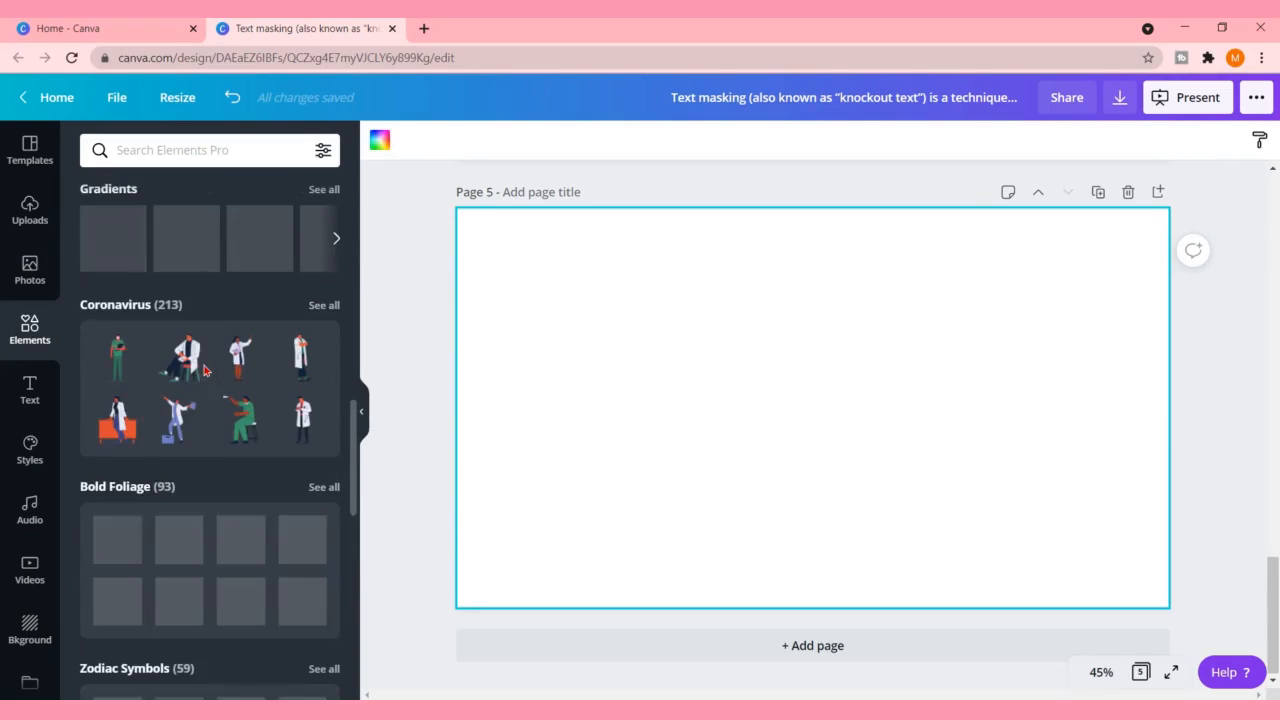
scroll(205, 373, down, 4)
scroll(205, 373, down, 6)
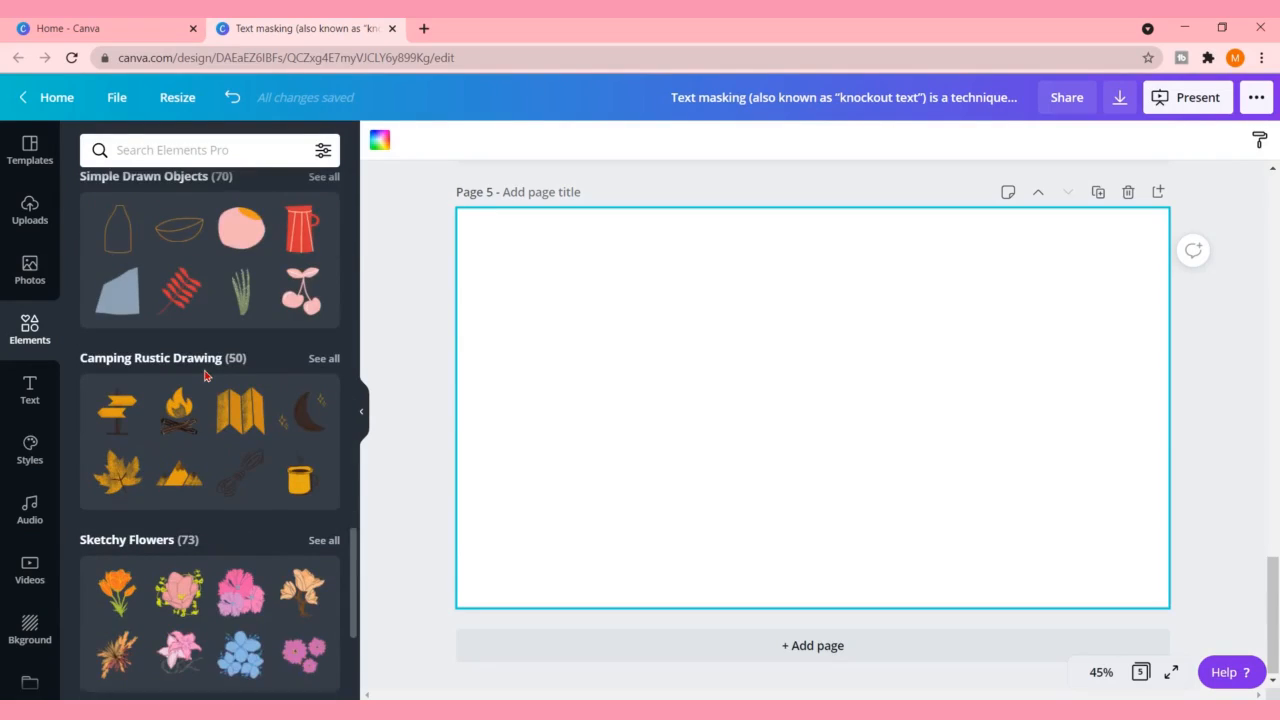
scroll(205, 375, down, 3)
scroll(205, 375, up, 20)
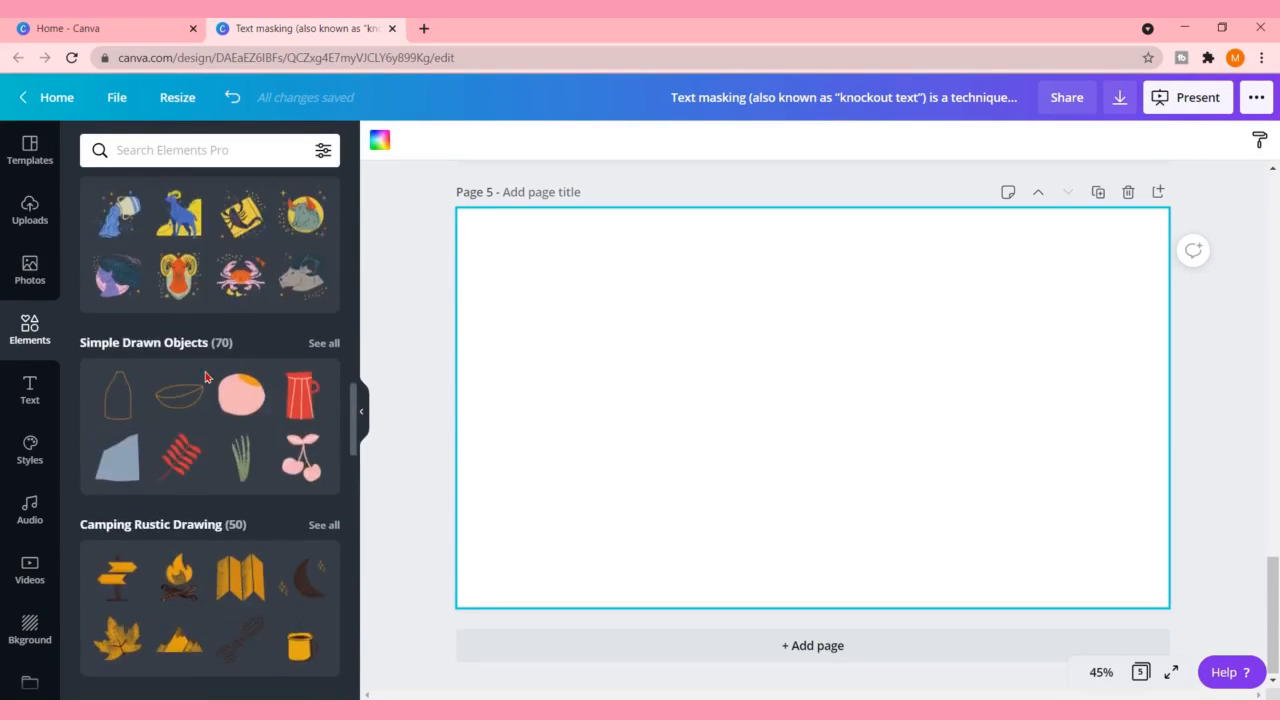
scroll(206, 376, up, 3)
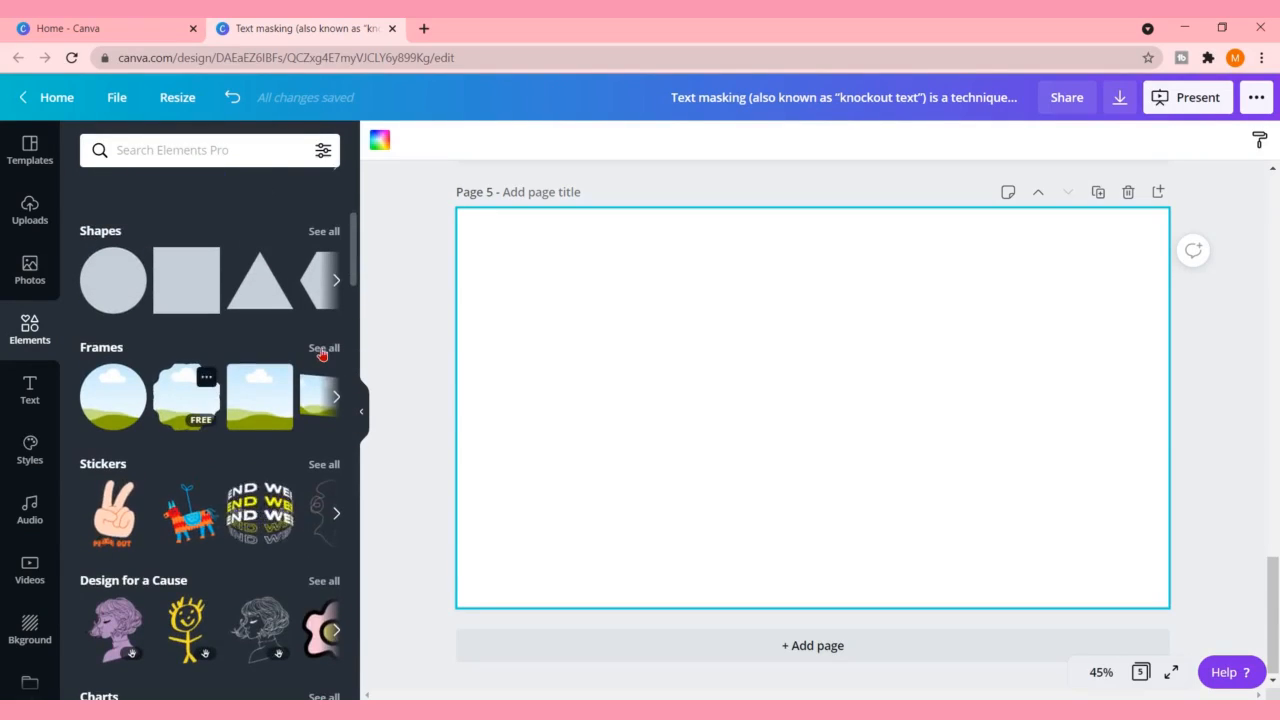
click(324, 349)
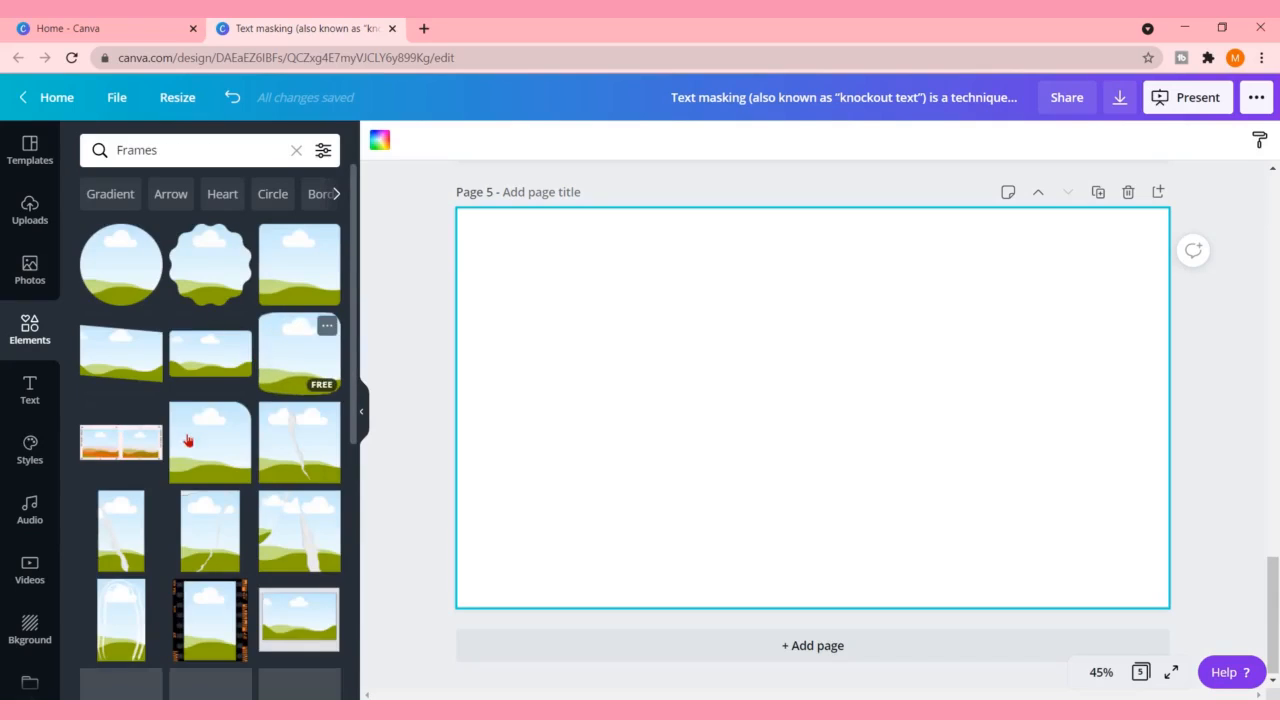
- Find the letter-shaped frames, add the letter S and place it near the blank page's left edge, vertically centred
scroll(190, 443, down, 4)
scroll(190, 443, down, 3)
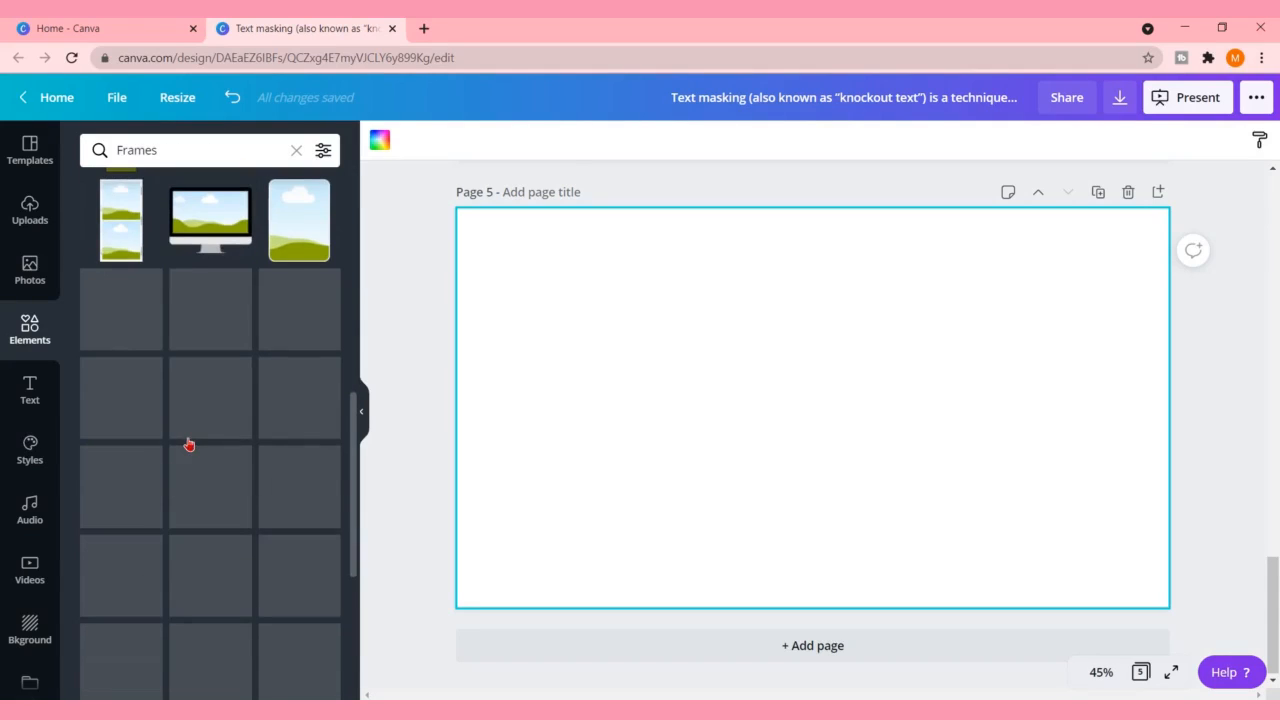
scroll(190, 443, down, 5)
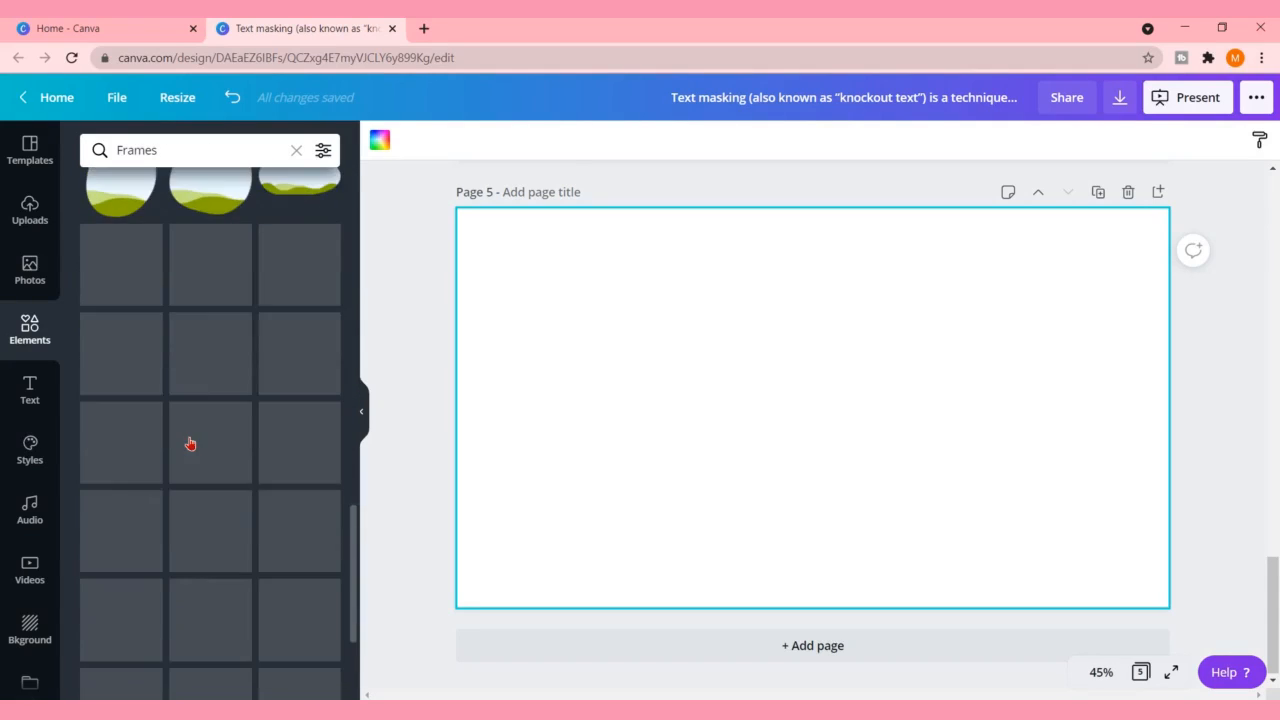
scroll(190, 443, down, 5)
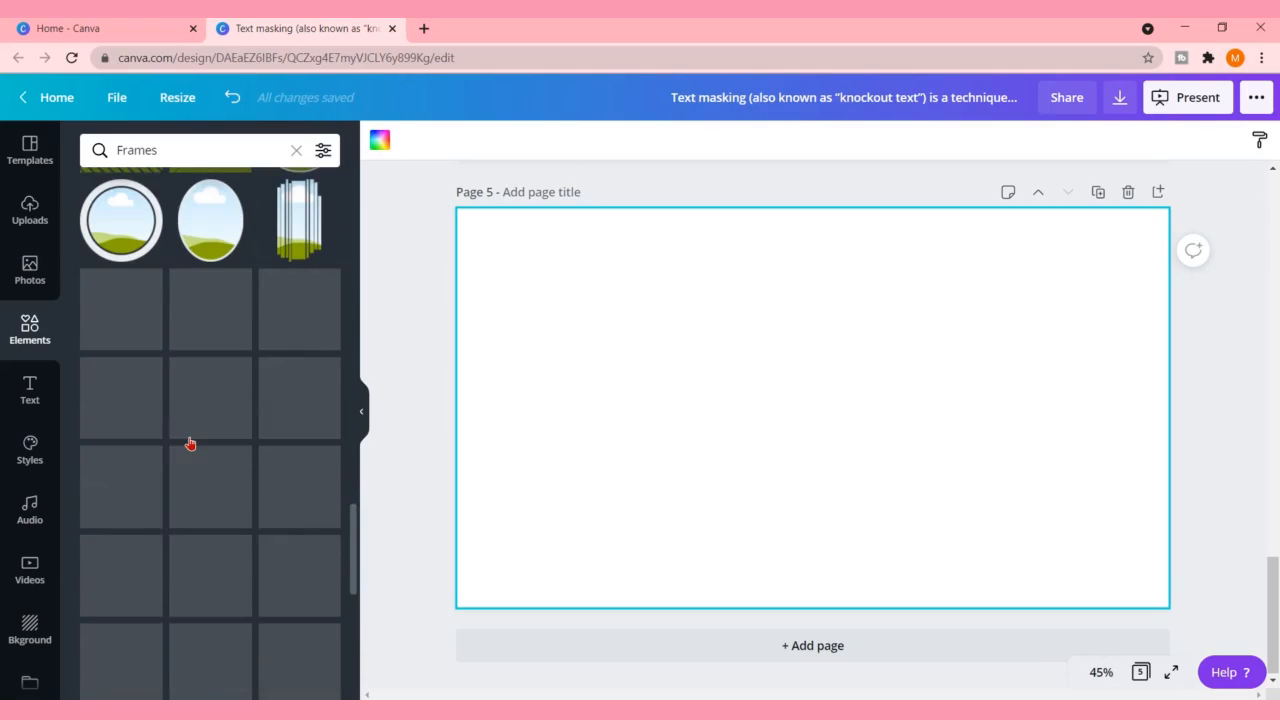
scroll(190, 443, down, 1)
scroll(190, 443, down, 4)
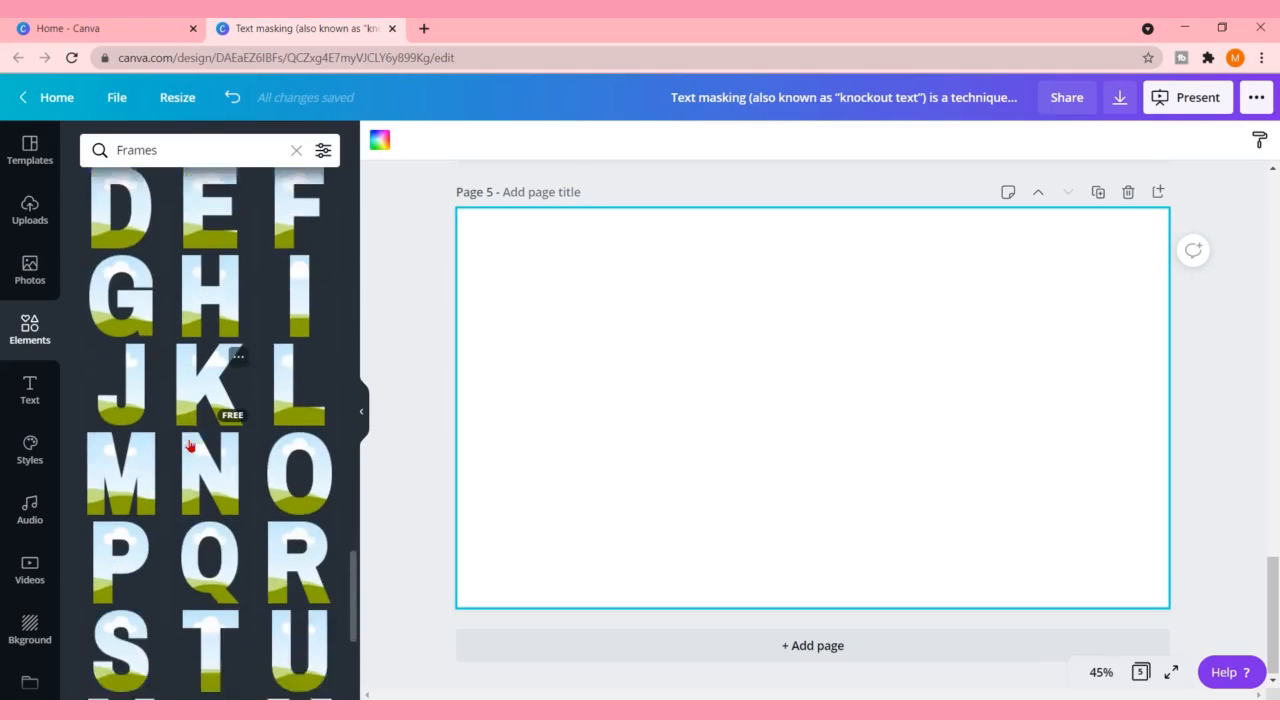
click(130, 522)
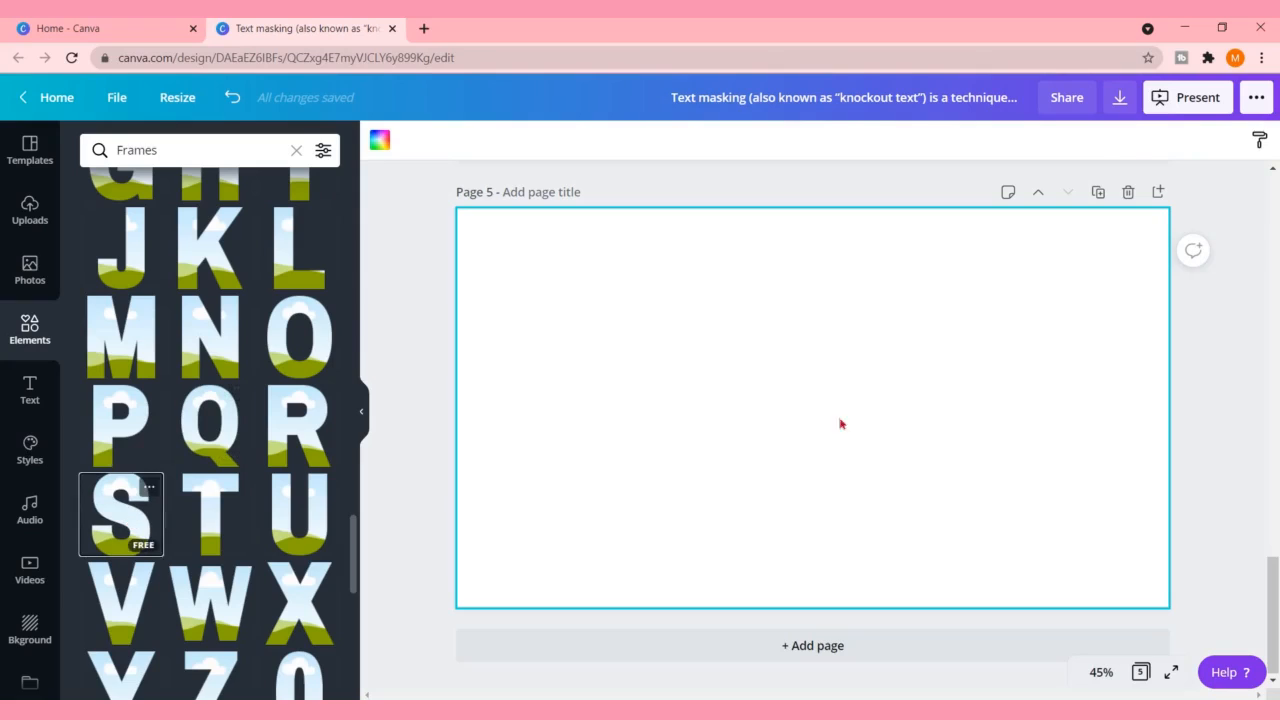
drag(550, 437, 531, 429)
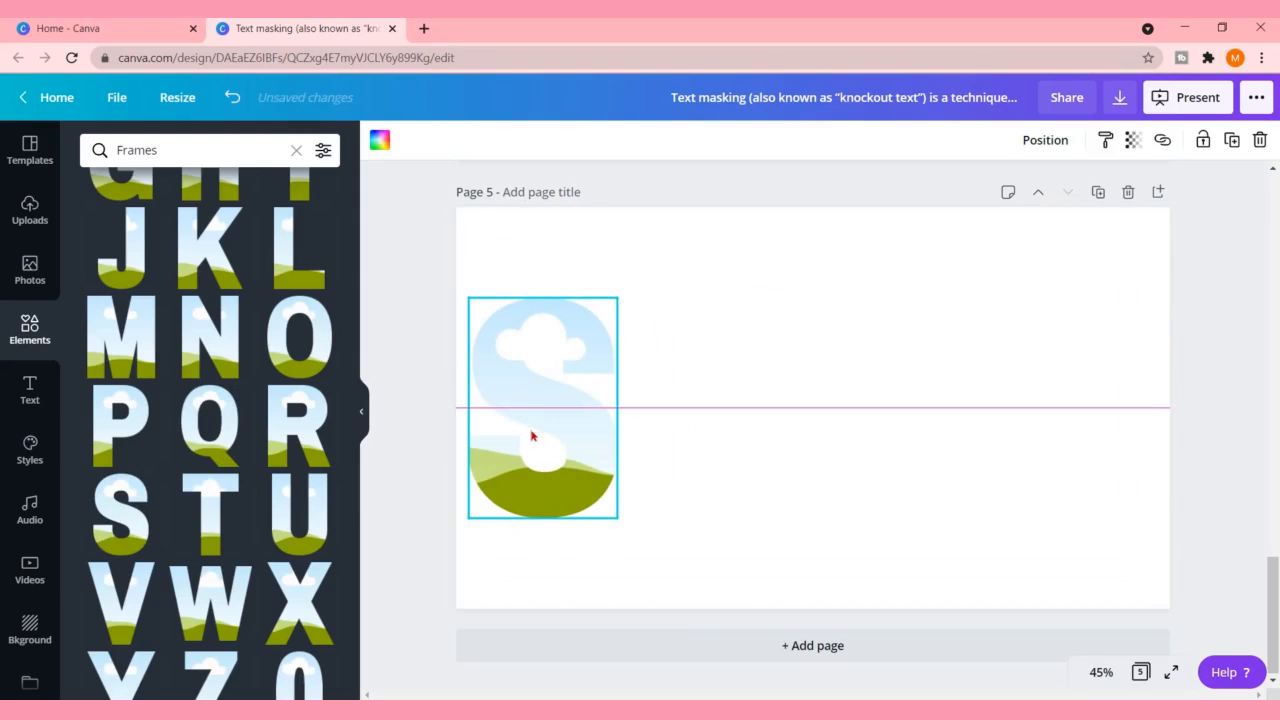
drag(531, 436, 531, 436)
- Add the letter M and I frames and line them up in order to the right of the S
click(120, 337)
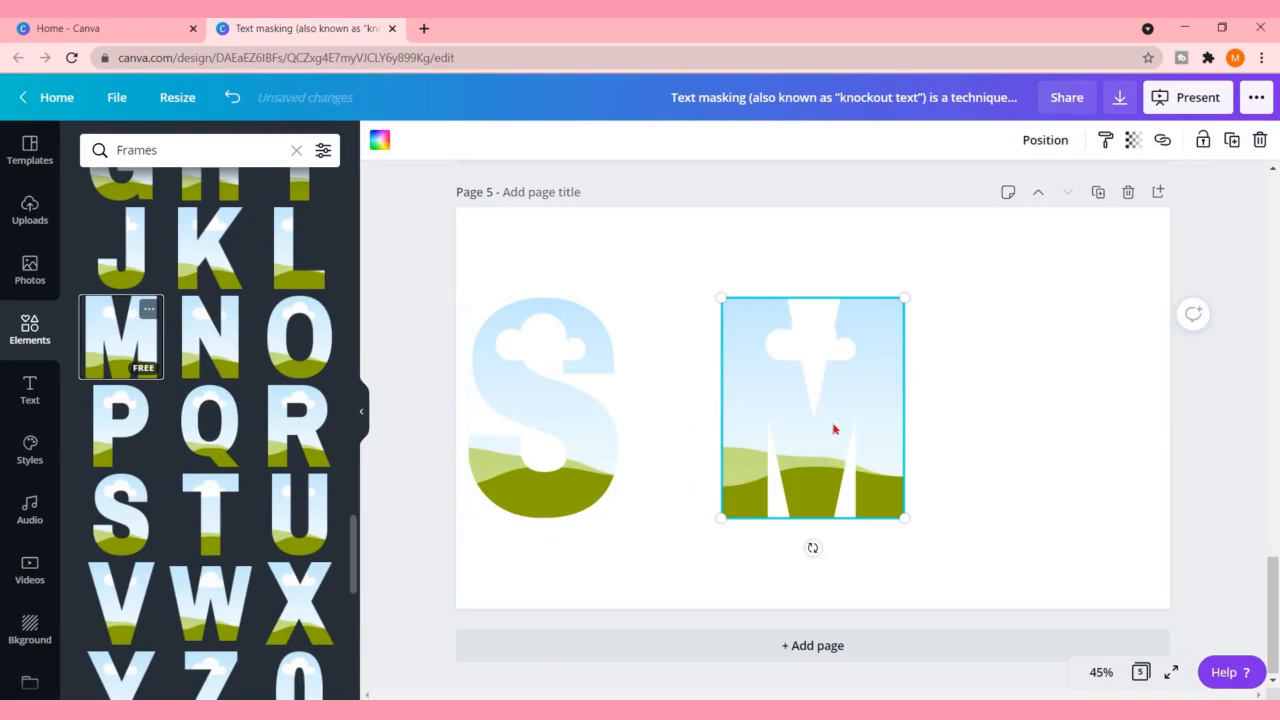
drag(834, 429, 745, 419)
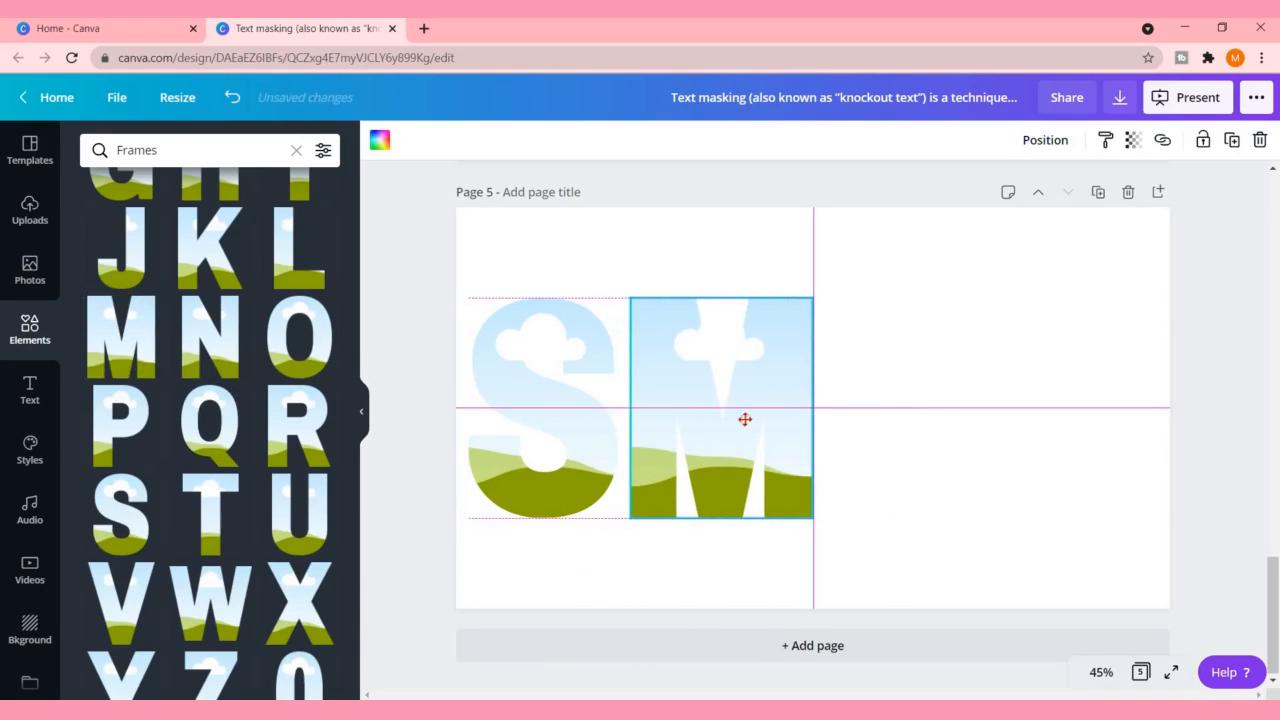
click(310, 188)
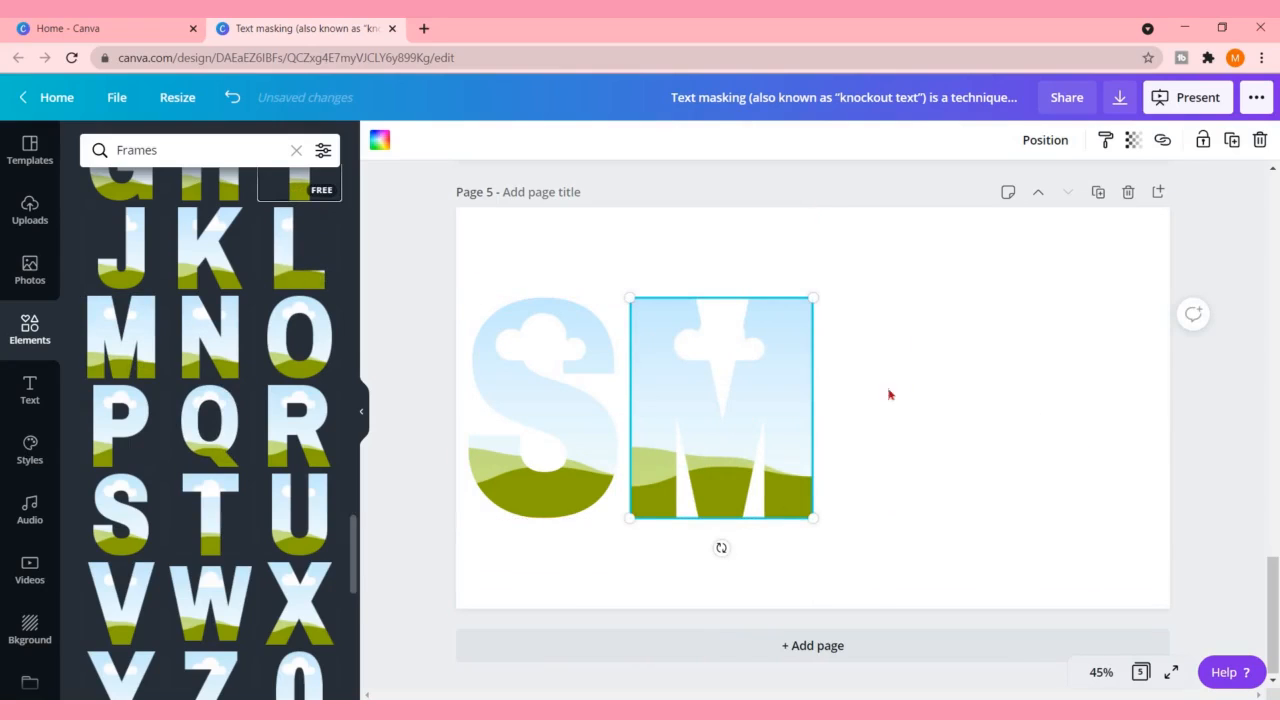
drag(831, 410, 876, 407)
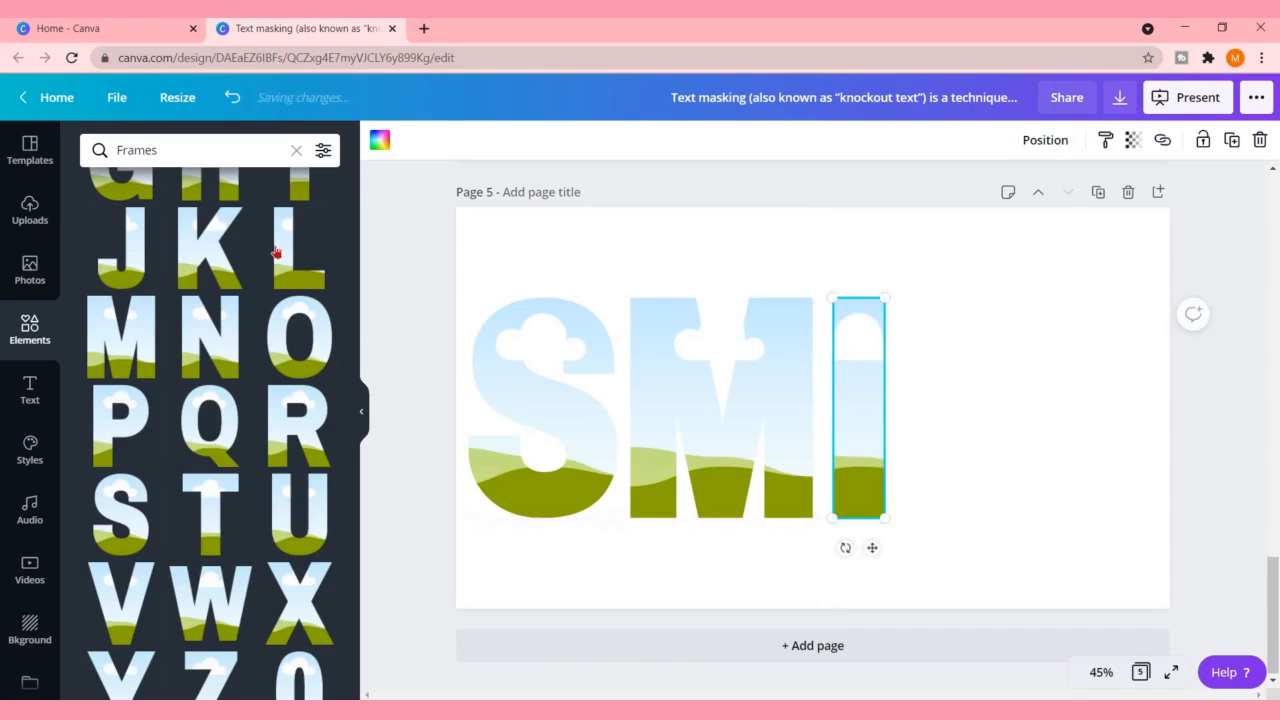
- Add the letter L and E frames after the I to complete the word SMILE
click(276, 250)
drag(838, 409, 994, 409)
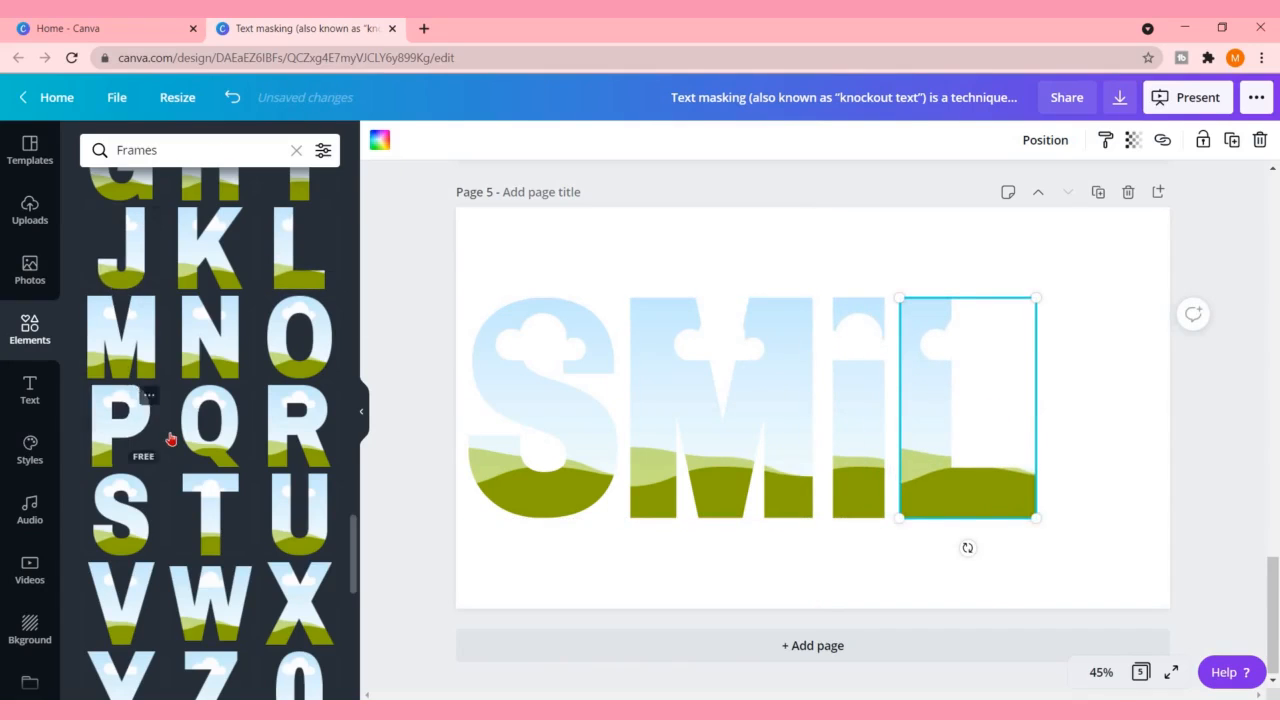
scroll(210, 390, up, 3)
click(224, 318)
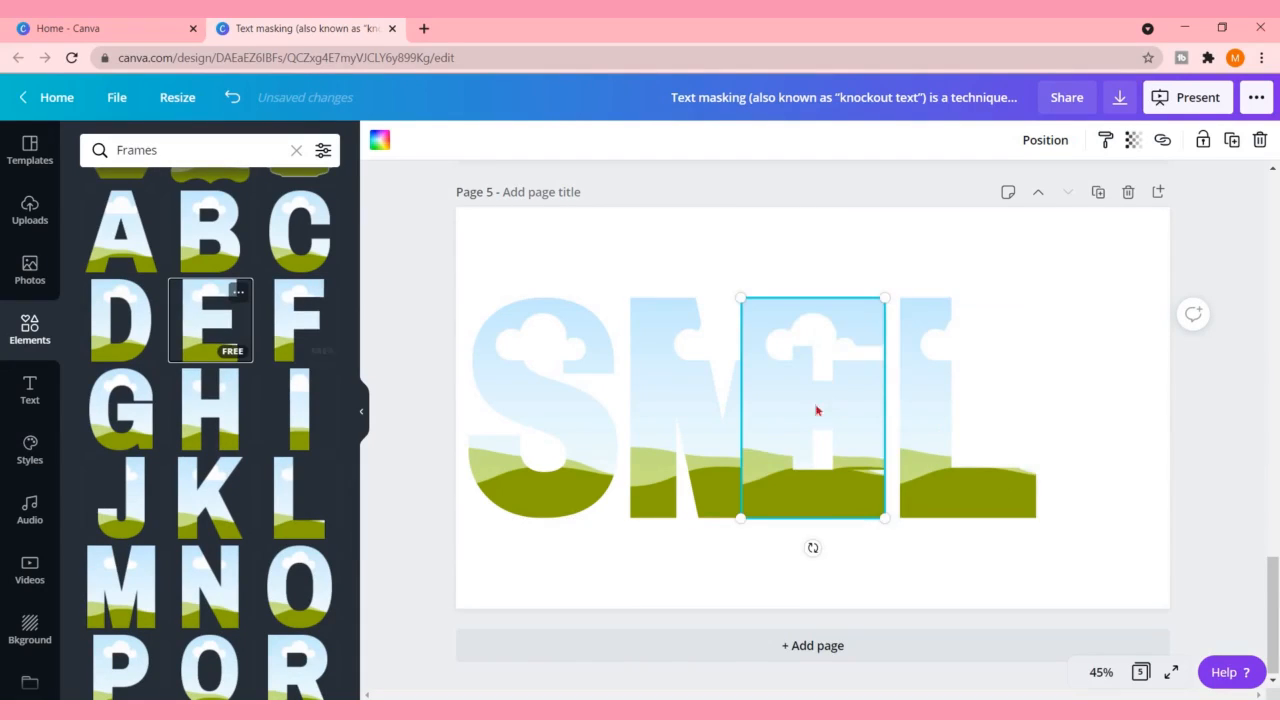
drag(817, 411, 1176, 409)
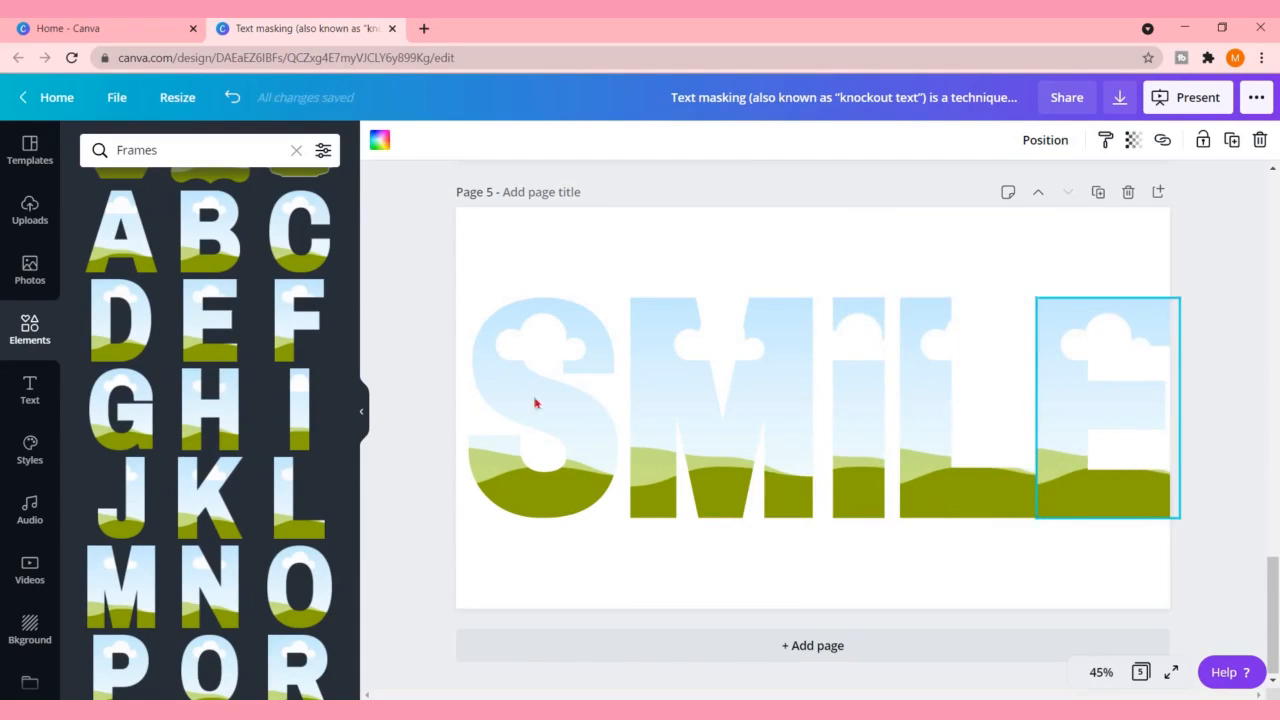
- Shrink the S and M frames to a height of about 544, and move the M closer to the S
click(585, 323)
drag(618, 301, 603, 317)
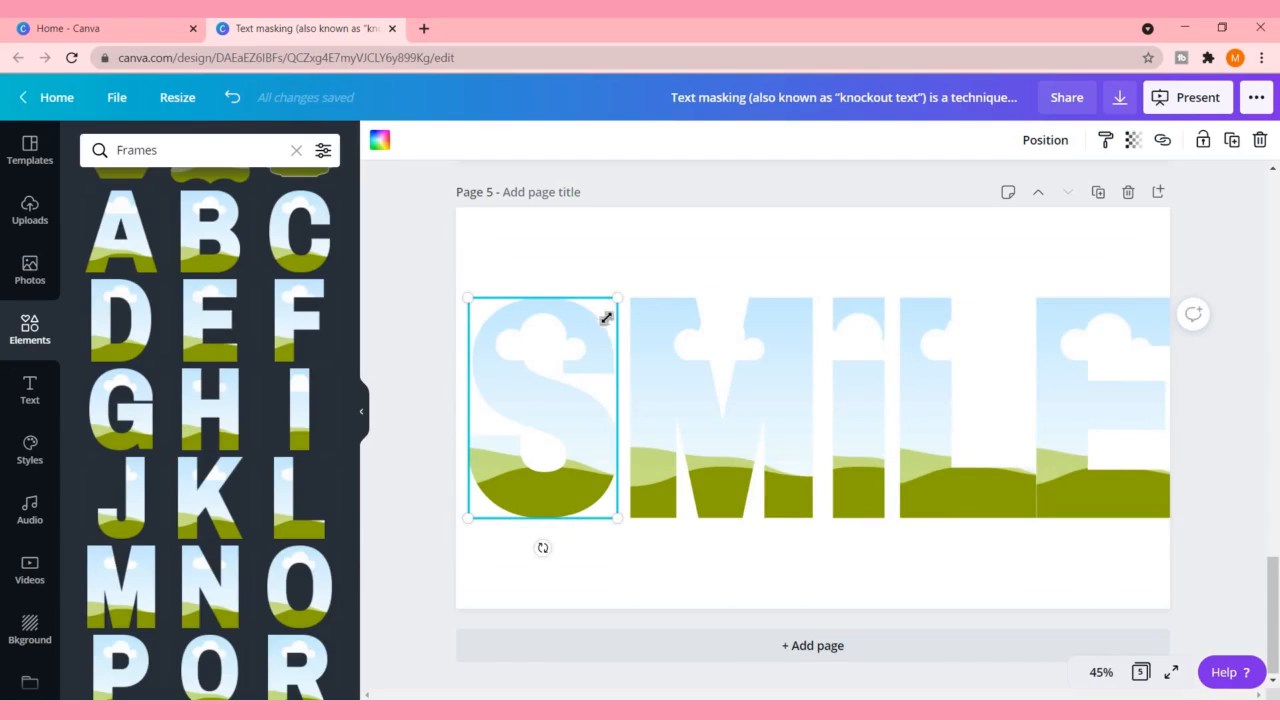
click(714, 389)
mouse_move(814, 299)
mouse_down()
mouse_move(791, 327)
mouse_move(797, 316)
mouse_up()
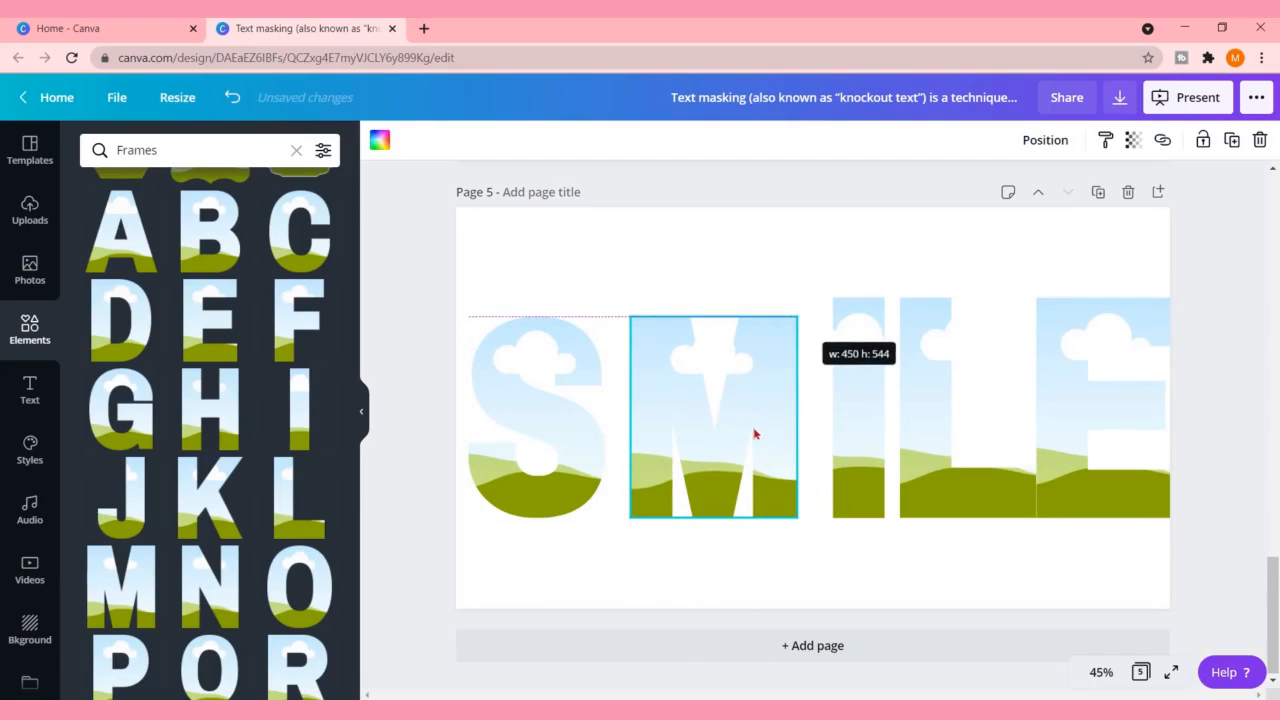
drag(731, 426, 740, 426)
- Move the I frame closer to the M, shrink the I and L frames to the height of the S and M, and close the gap between I and L
drag(849, 417, 823, 417)
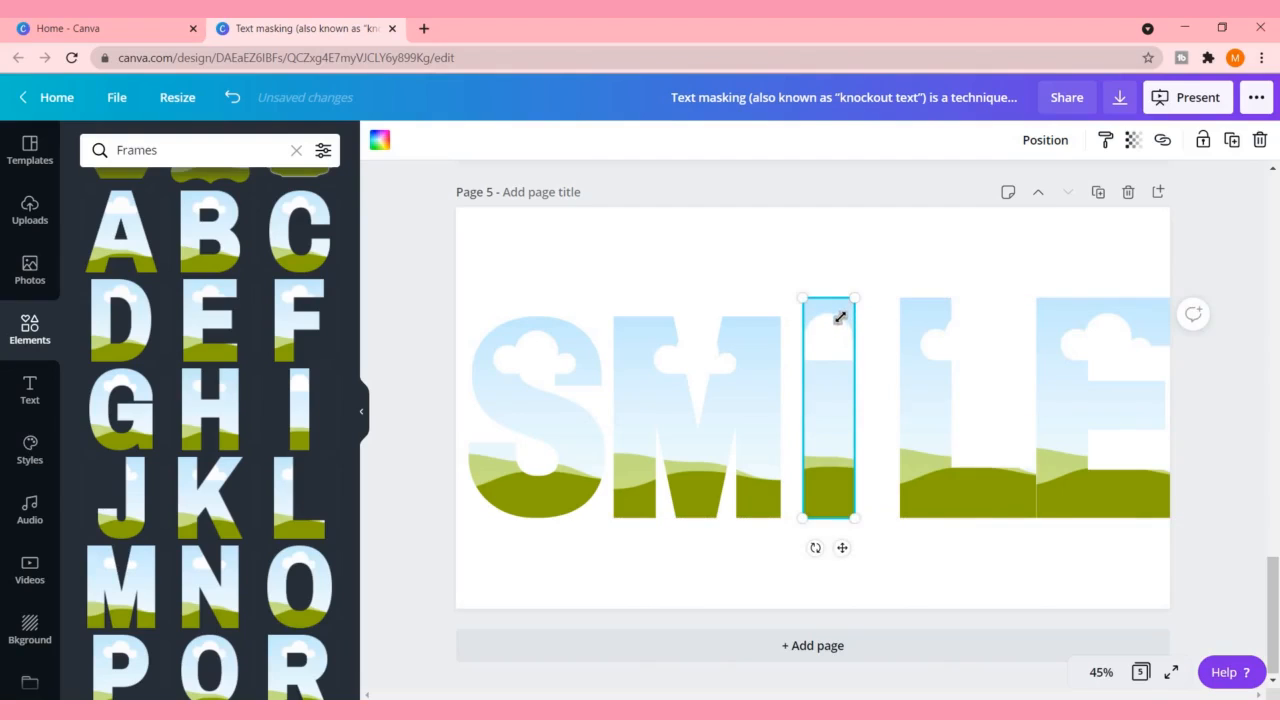
drag(840, 317, 848, 318)
click(1025, 305)
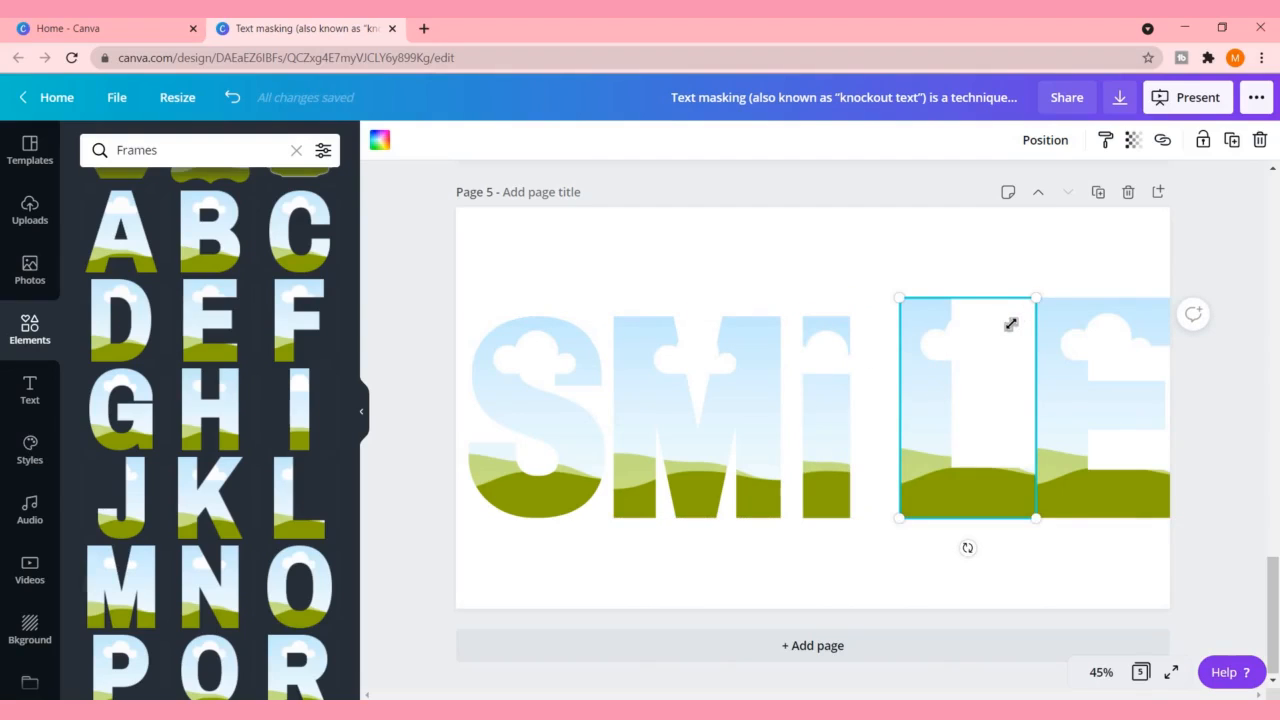
drag(1011, 324, 1020, 308)
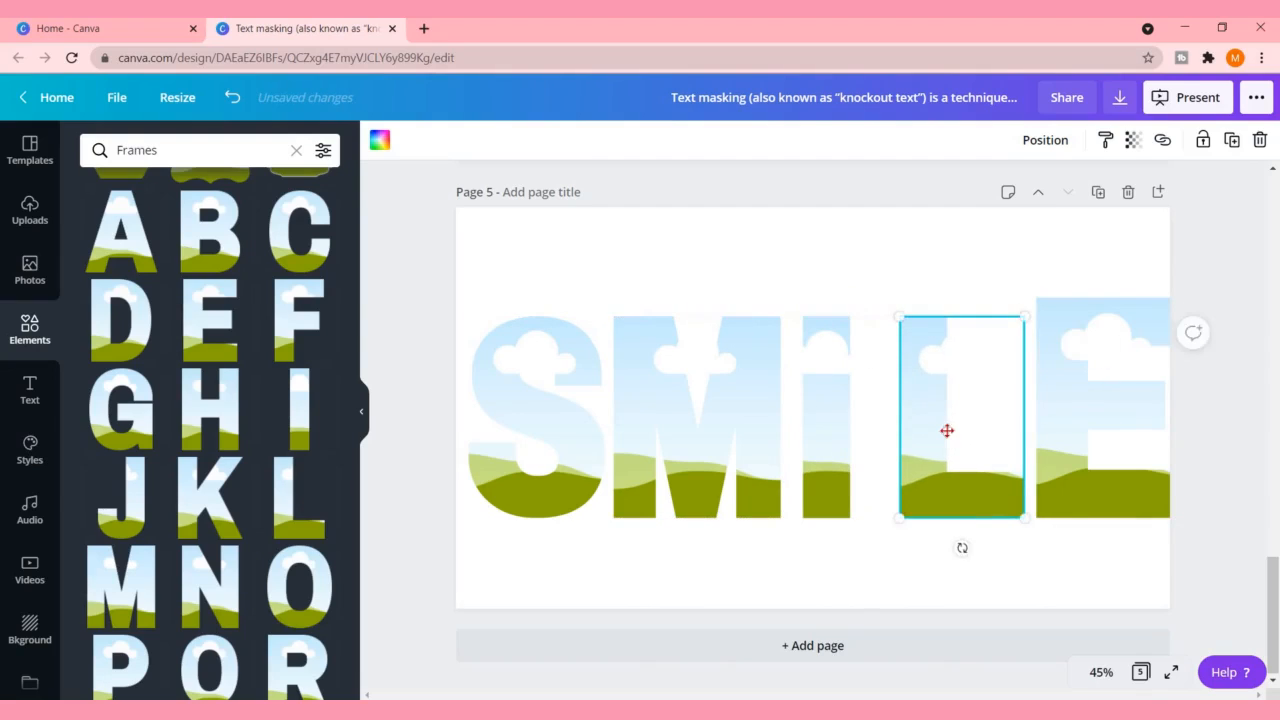
drag(948, 431, 965, 432)
- Move the E frame closer to the L and shrink it to the height of the other letters, within the page's right edge
drag(1080, 448, 1073, 443)
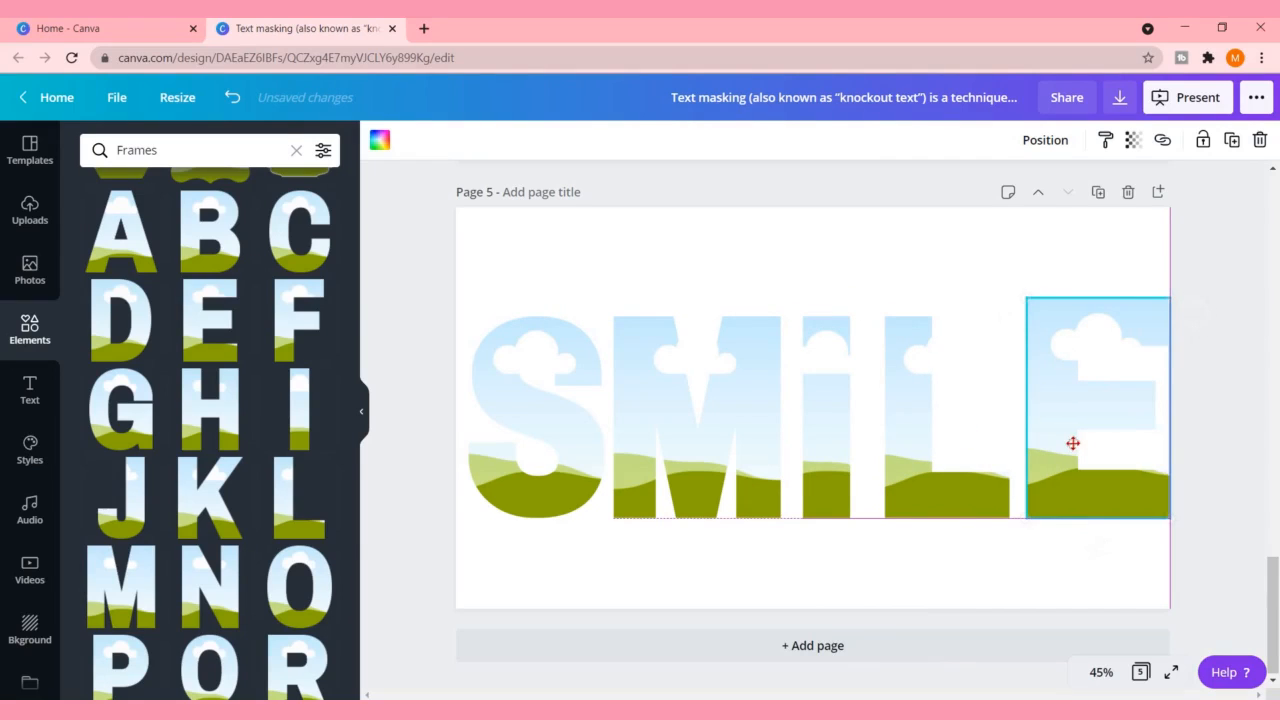
drag(1162, 302, 1154, 312)
click(794, 257)
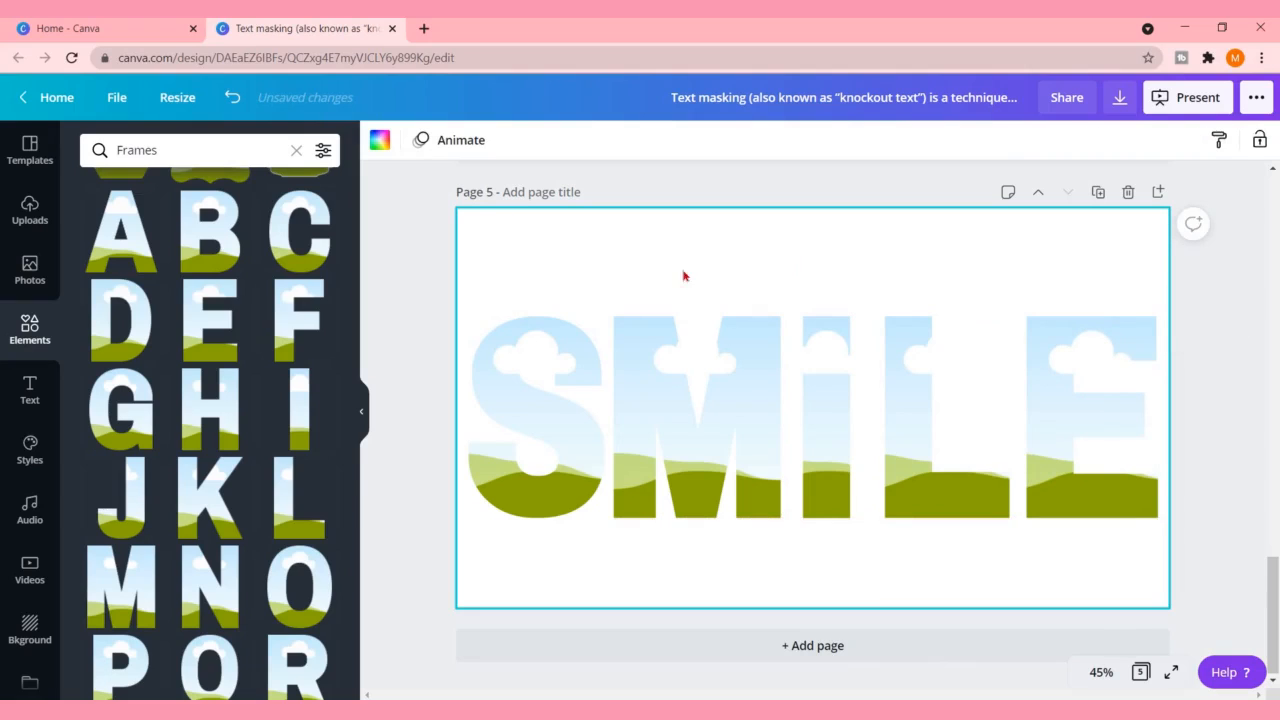
- Search the photo library for "smile"
scroll(190, 531, up, 5)
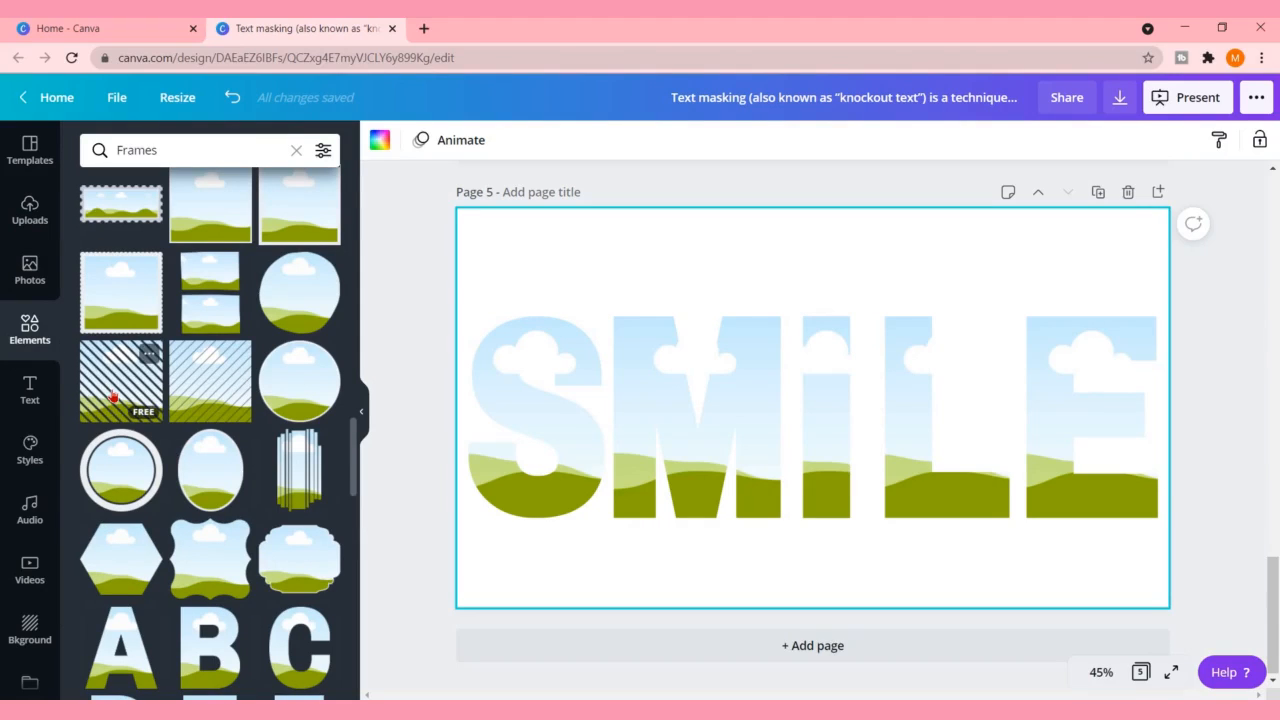
click(28, 268)
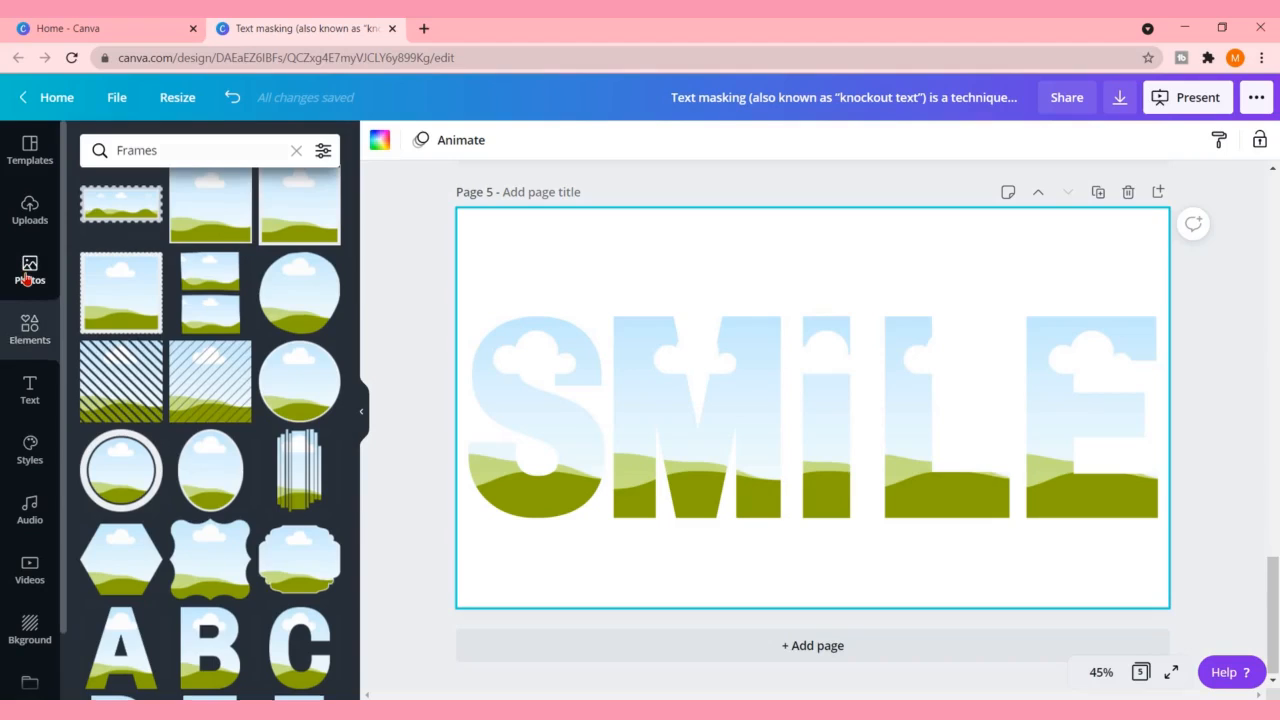
scroll(168, 410, down, 10)
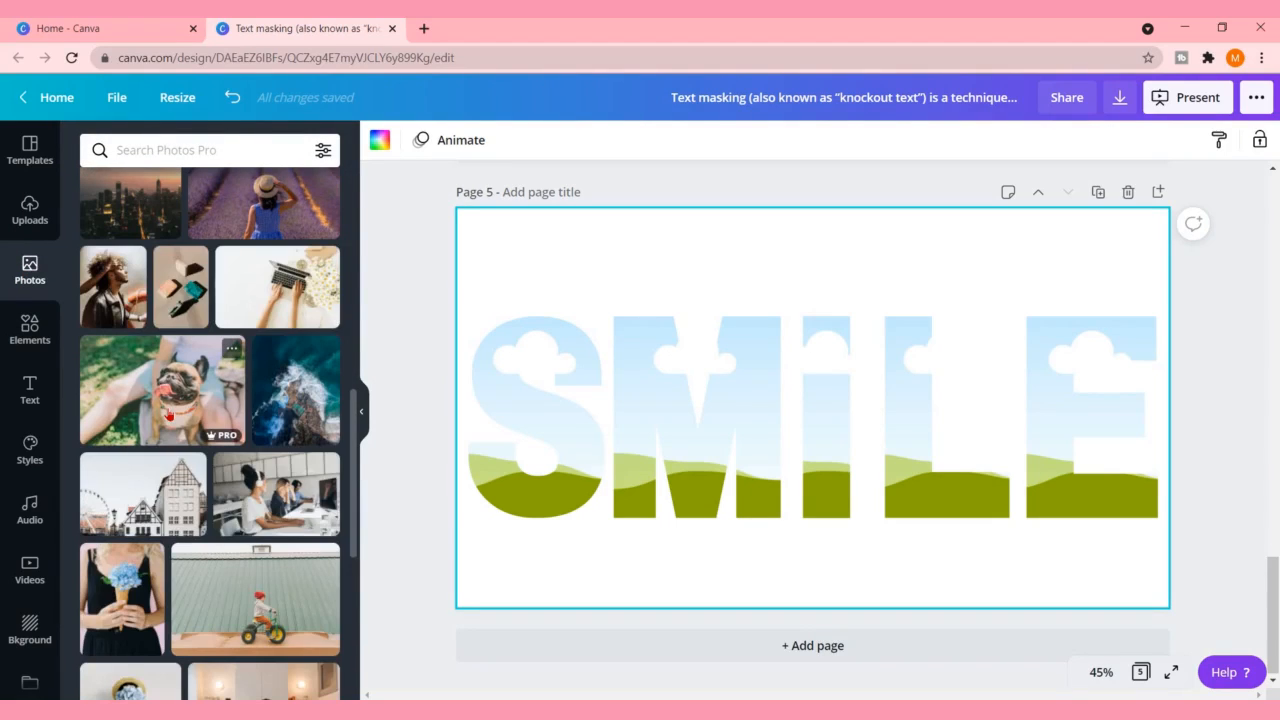
scroll(165, 380, up, 10)
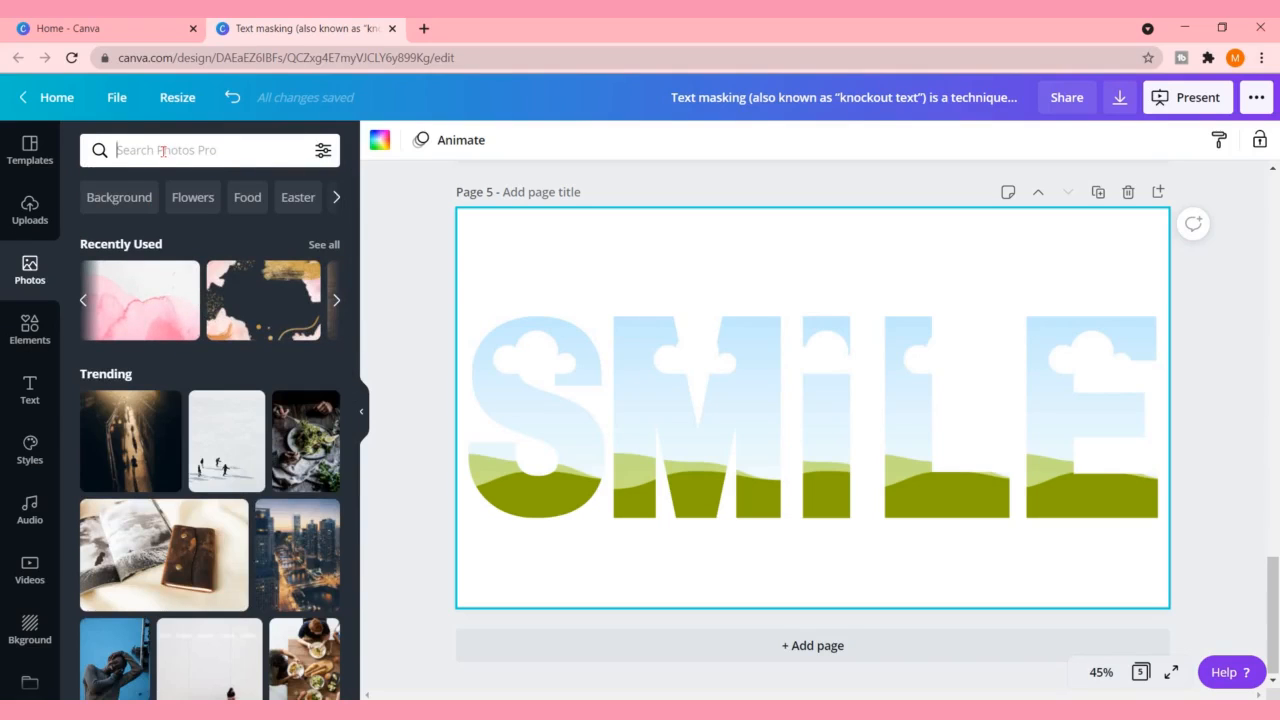
text(smile)
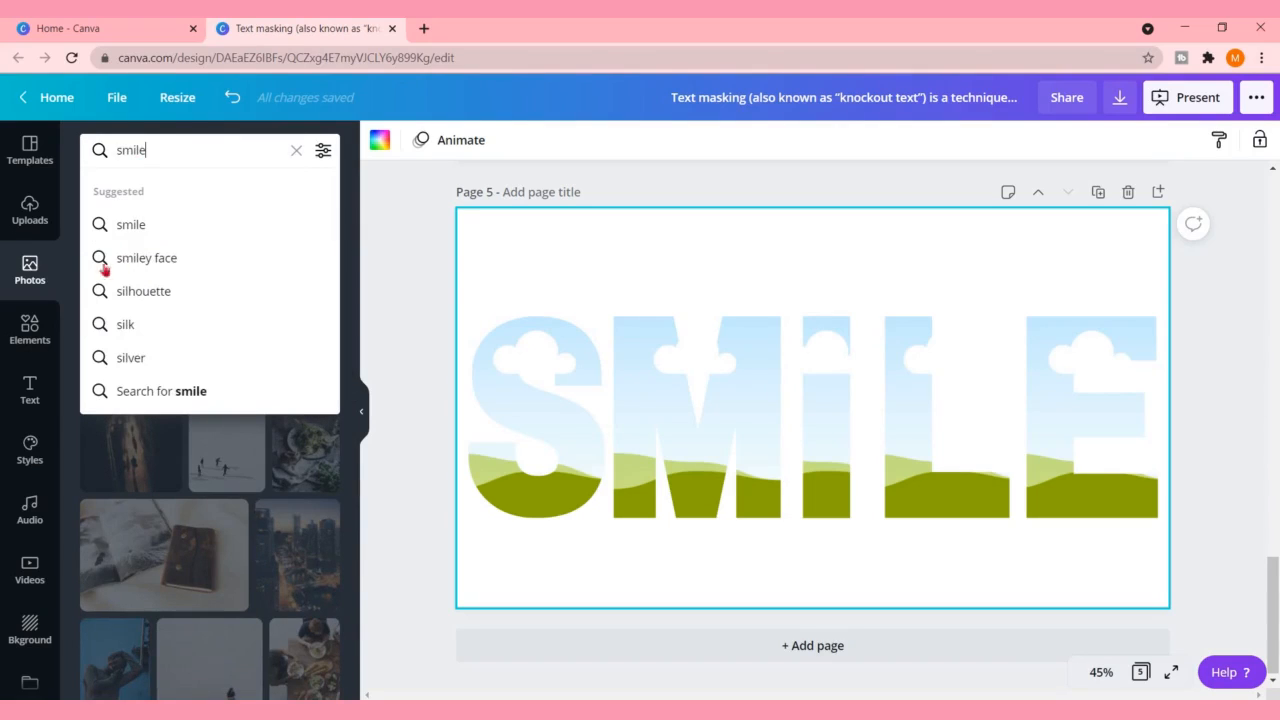
click(131, 225)
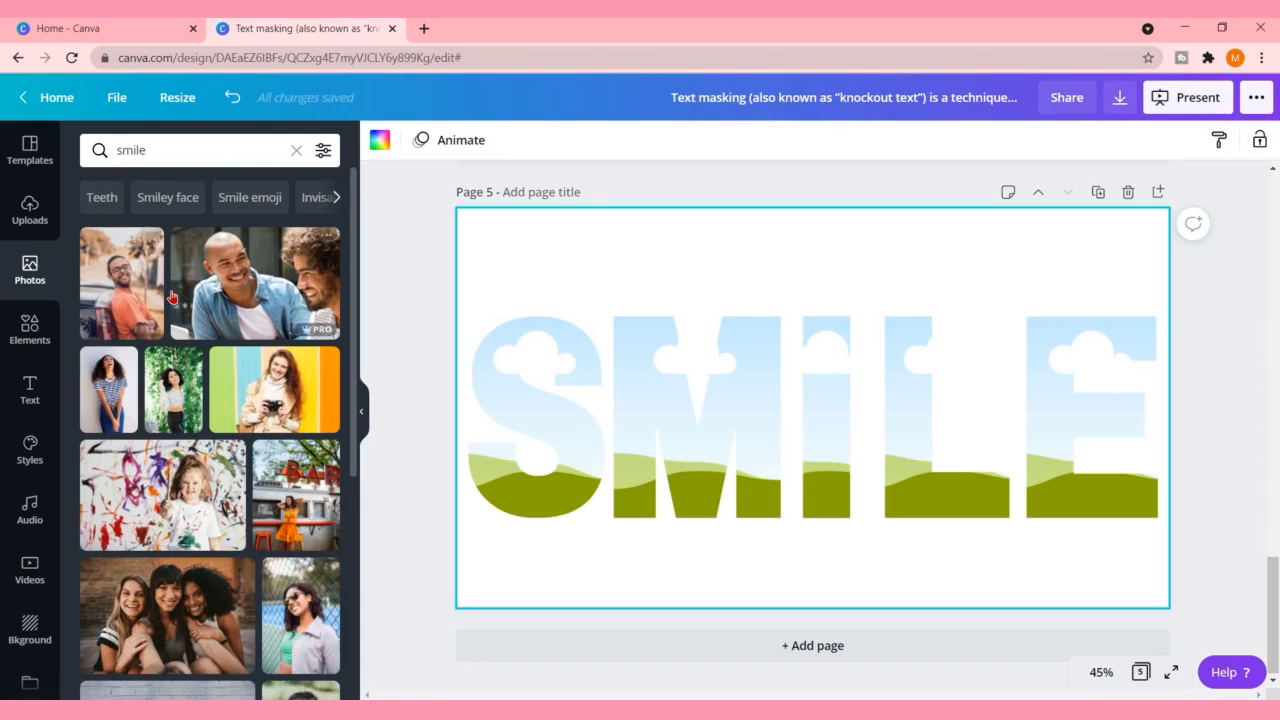
- Add the photo of three smiling women sitting before a brick wall and drop it into the S frame
scroll(189, 383, down, 2)
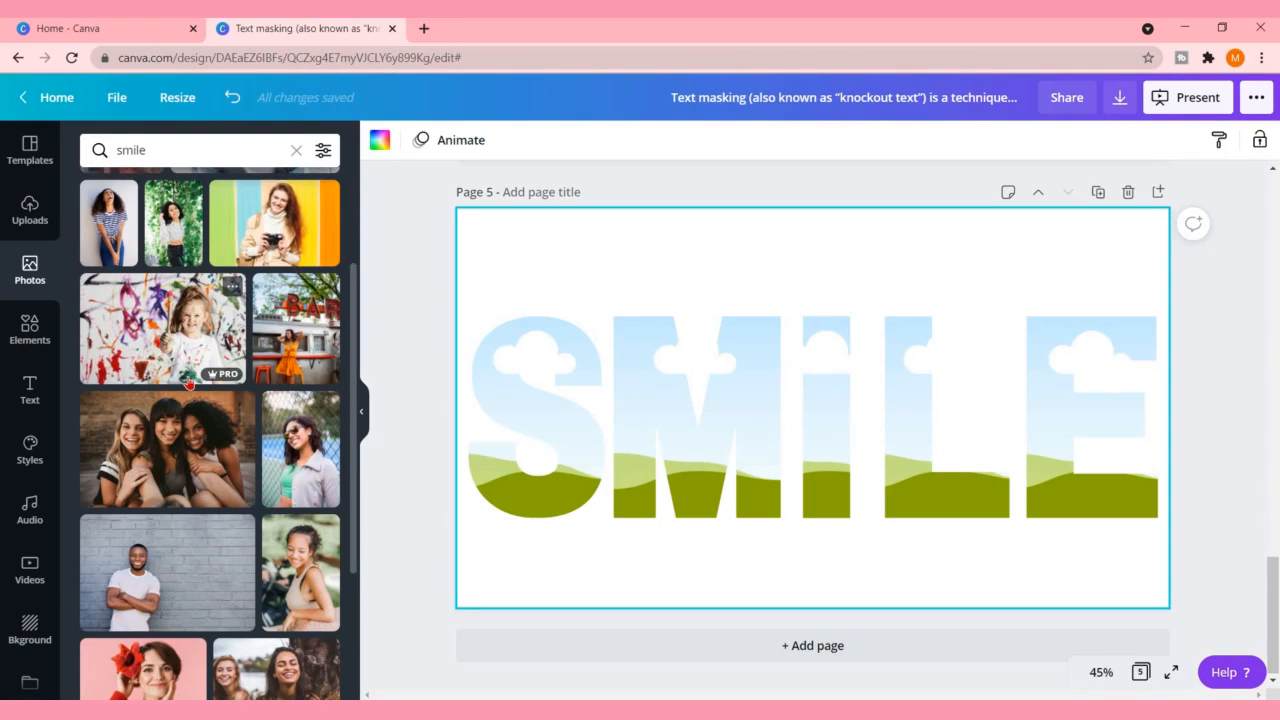
scroll(189, 383, down, 3)
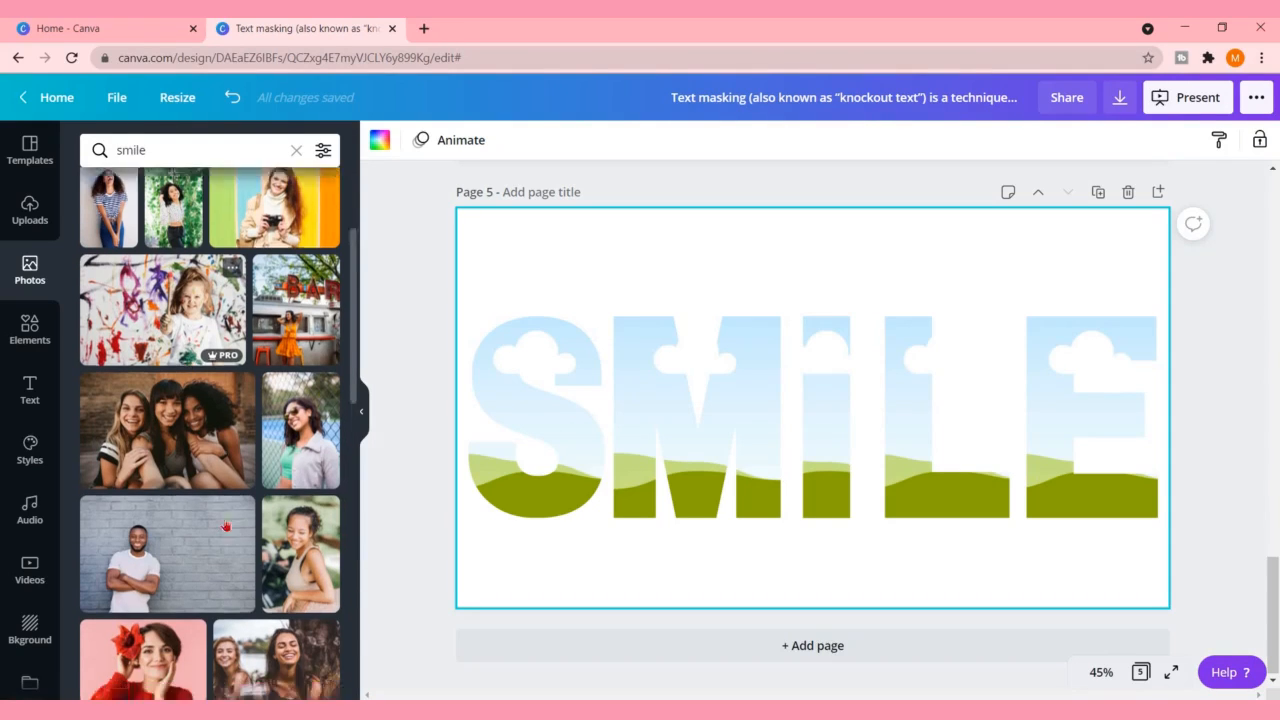
scroll(226, 523, down, 5)
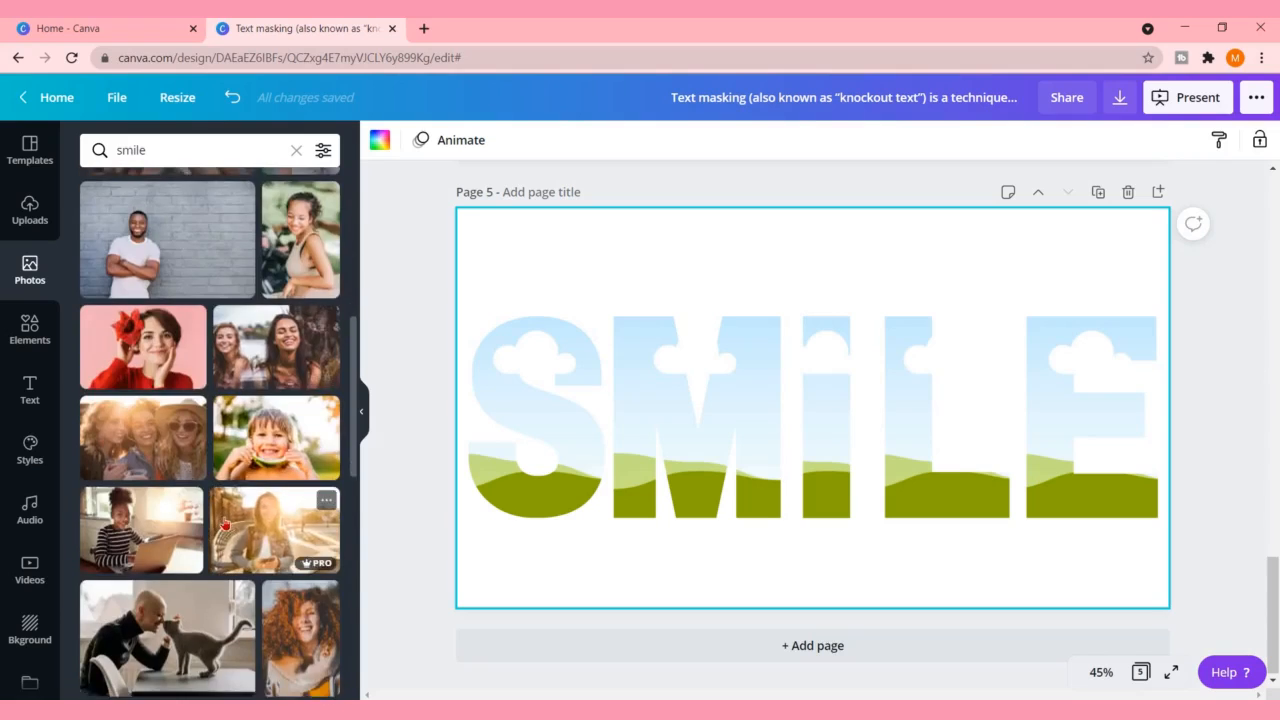
scroll(205, 510, up, 5)
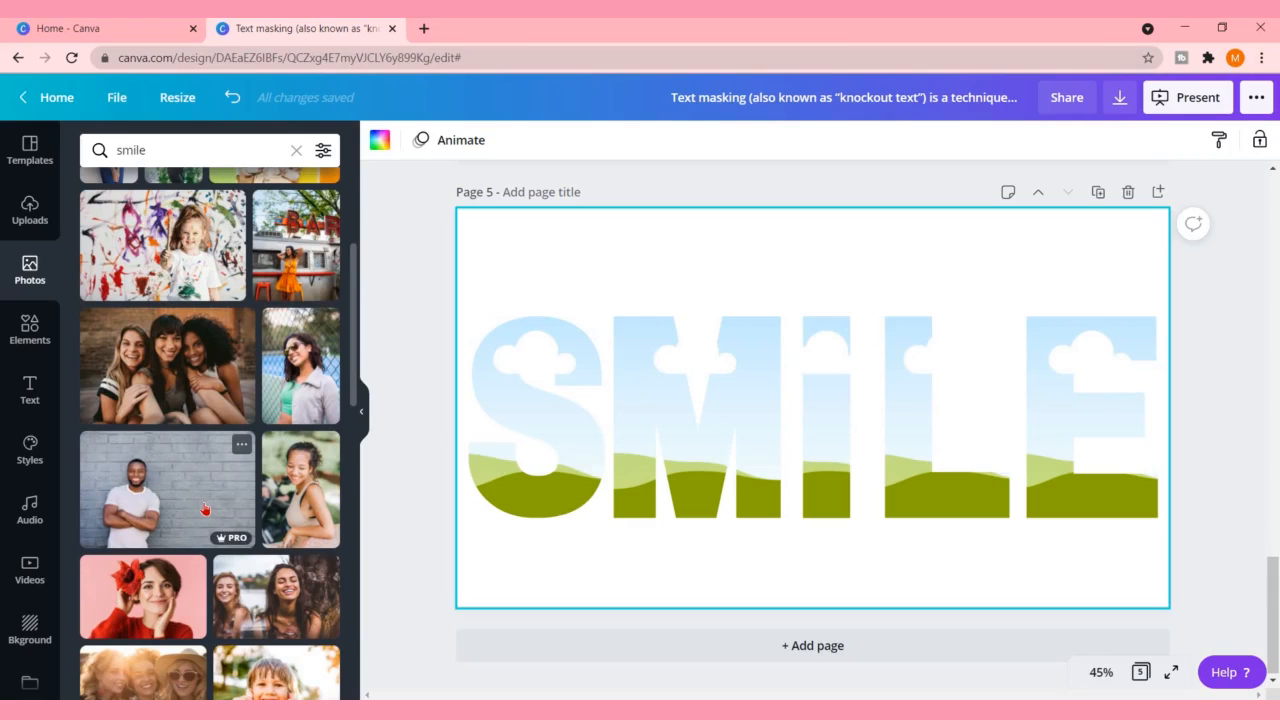
scroll(204, 510, down, 1)
scroll(193, 485, up, 1)
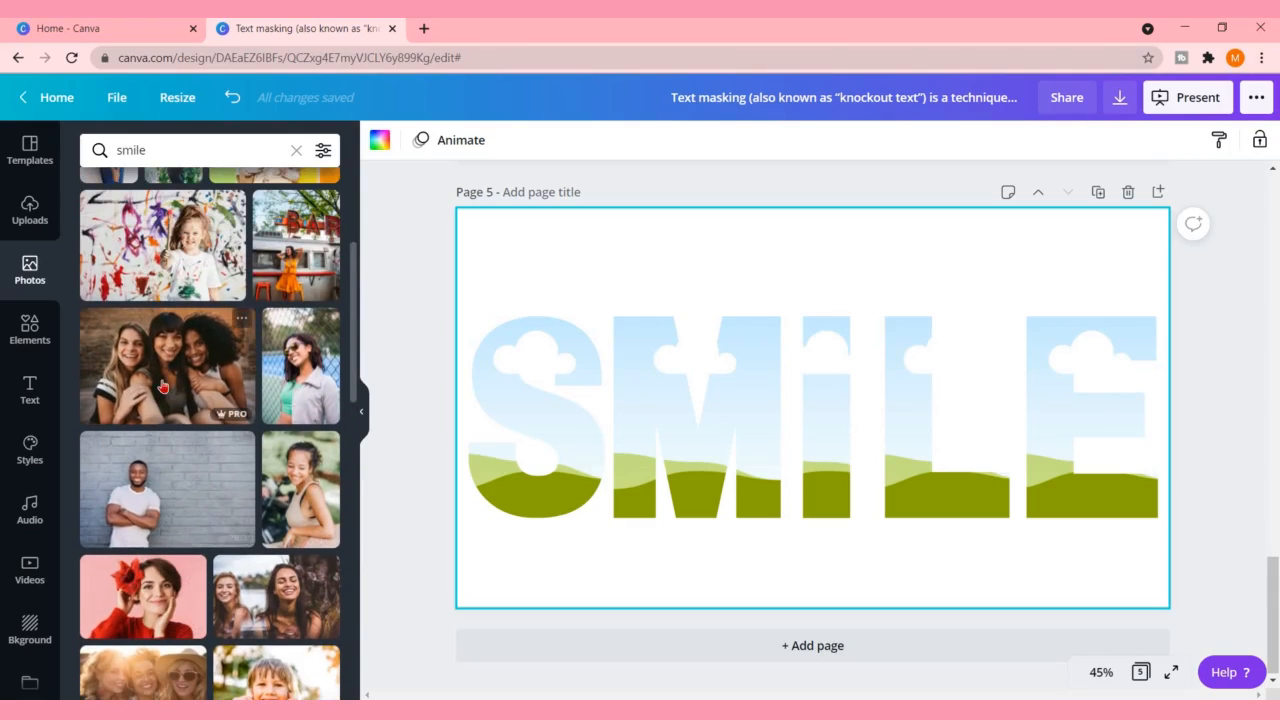
click(161, 375)
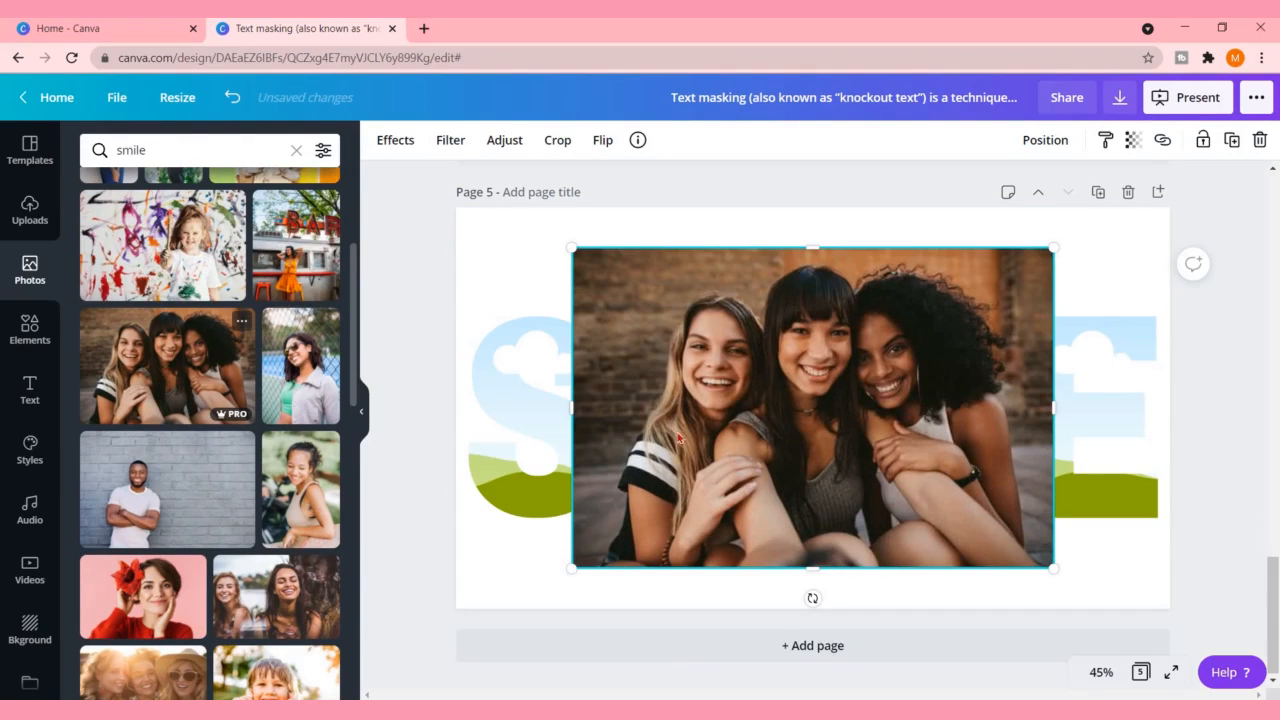
drag(750, 420, 565, 465)
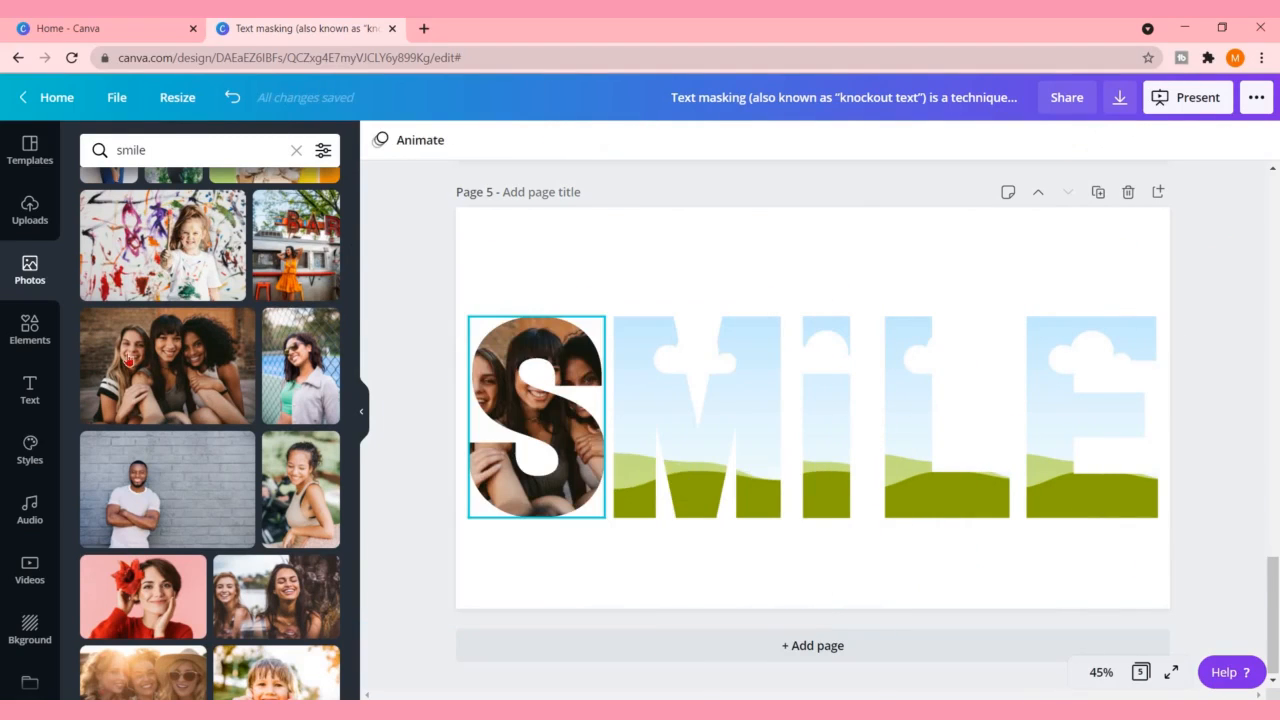
- Fill the M, I, L and E frames with the same photo of the three women
drag(128, 361, 625, 378)
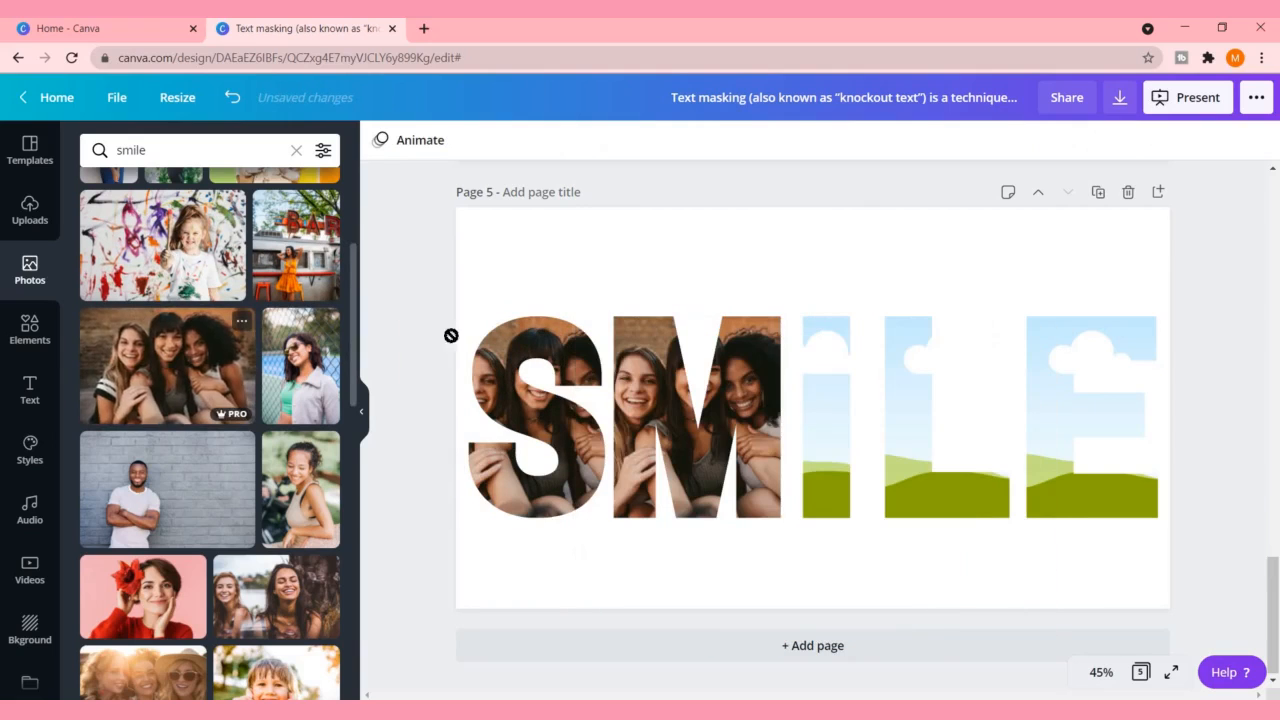
drag(150, 360, 826, 400)
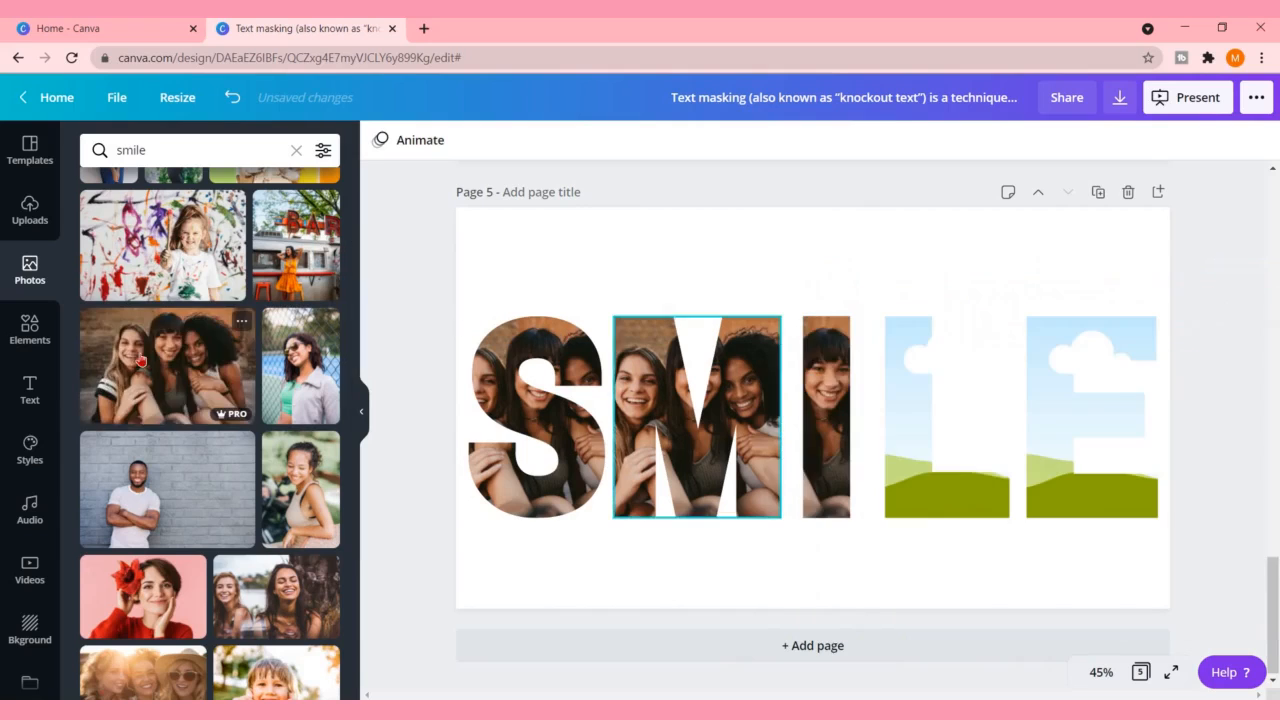
drag(141, 362, 930, 400)
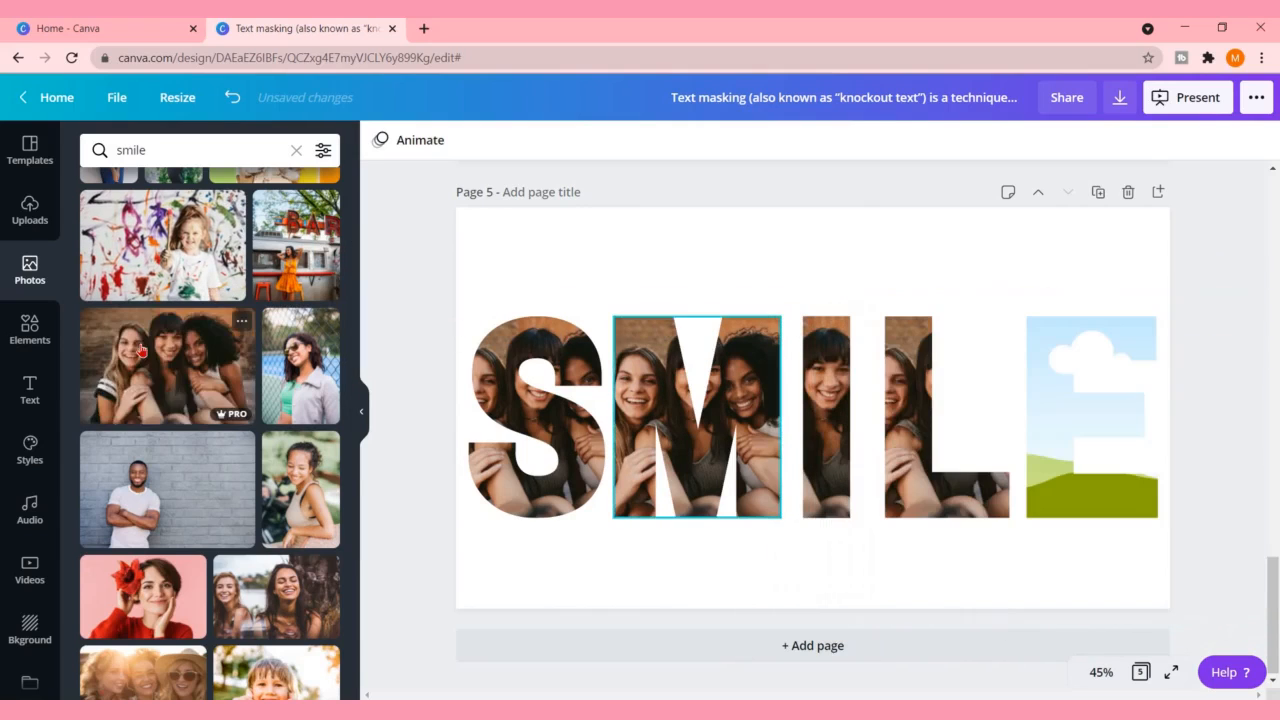
drag(141, 349, 1064, 345)
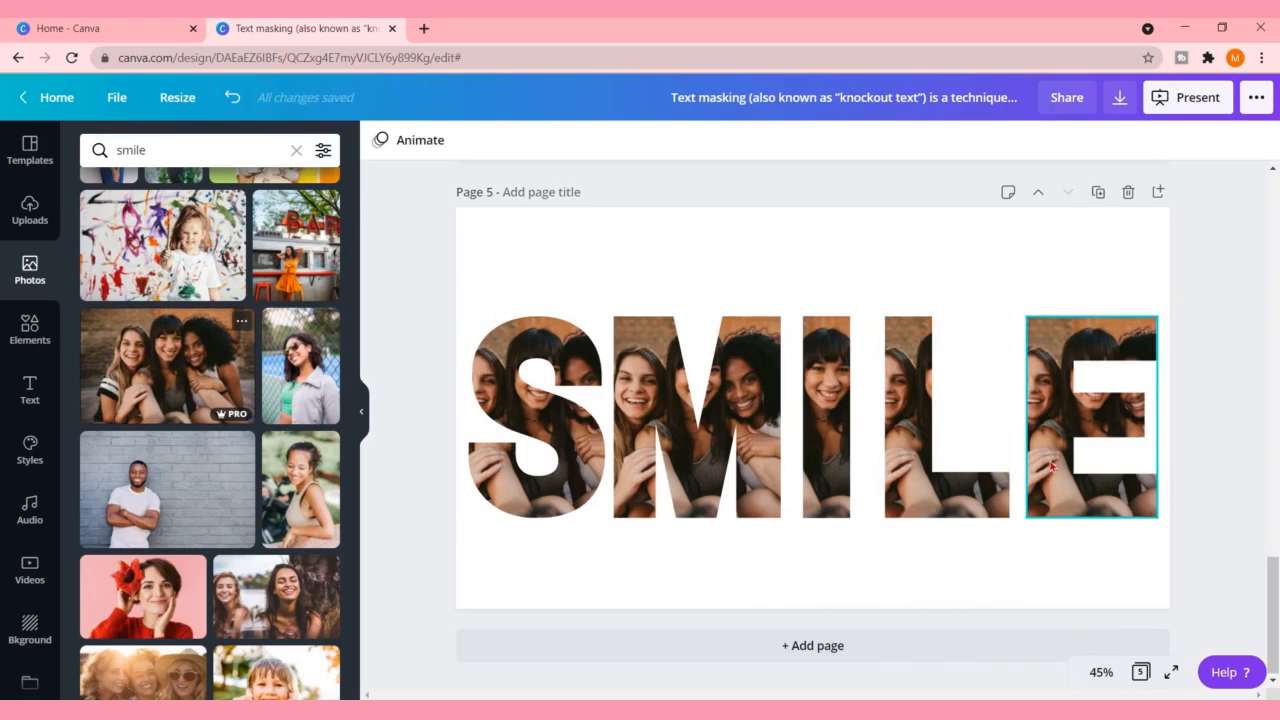
click(512, 401)
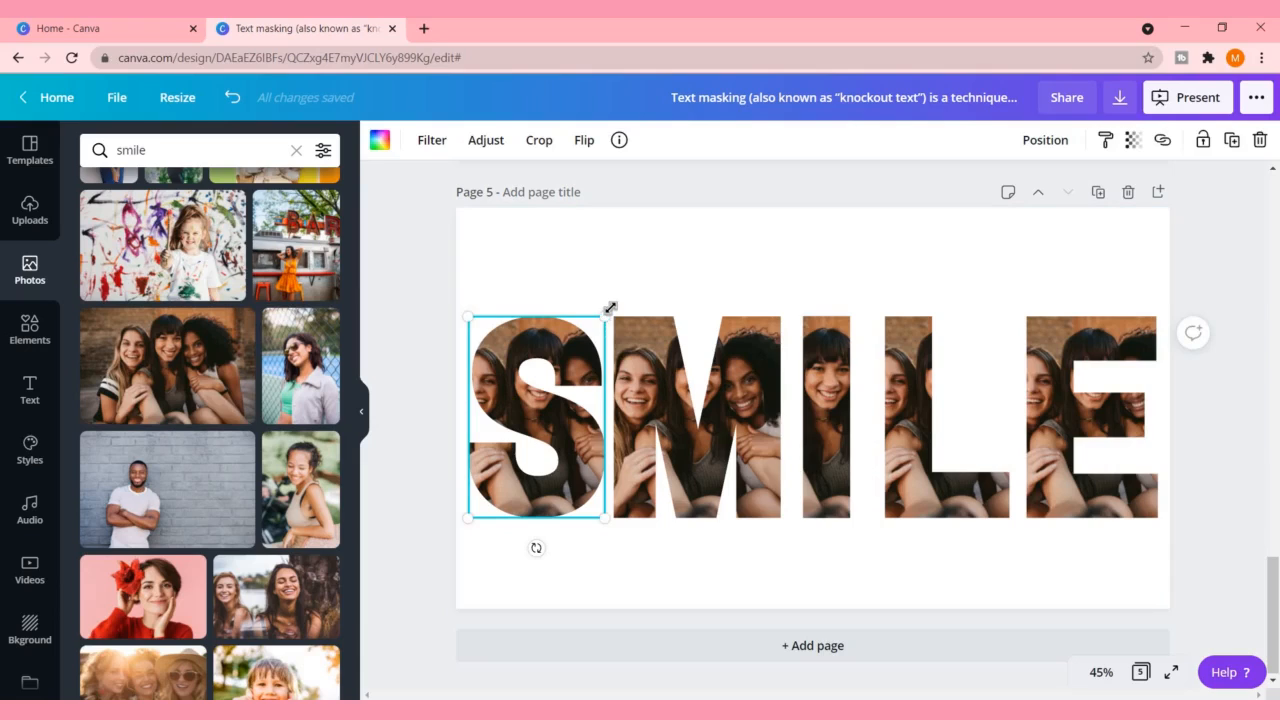
drag(610, 308, 607, 315)
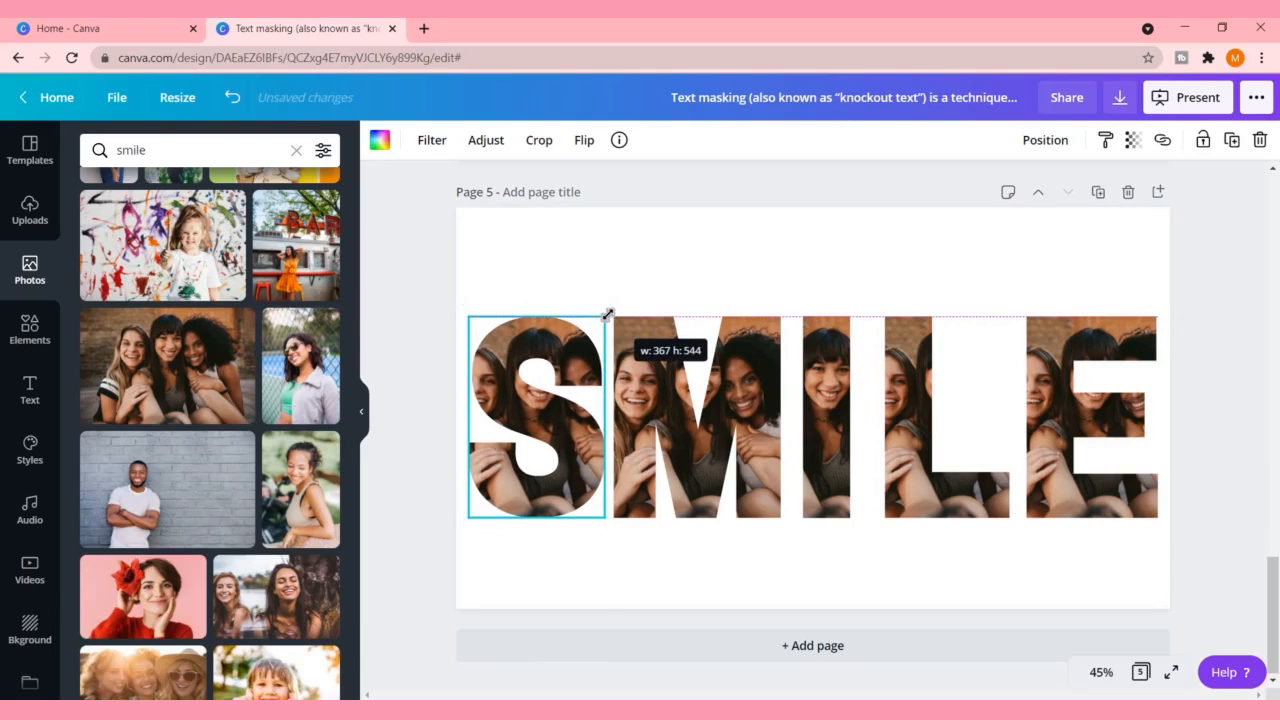
click(534, 546)
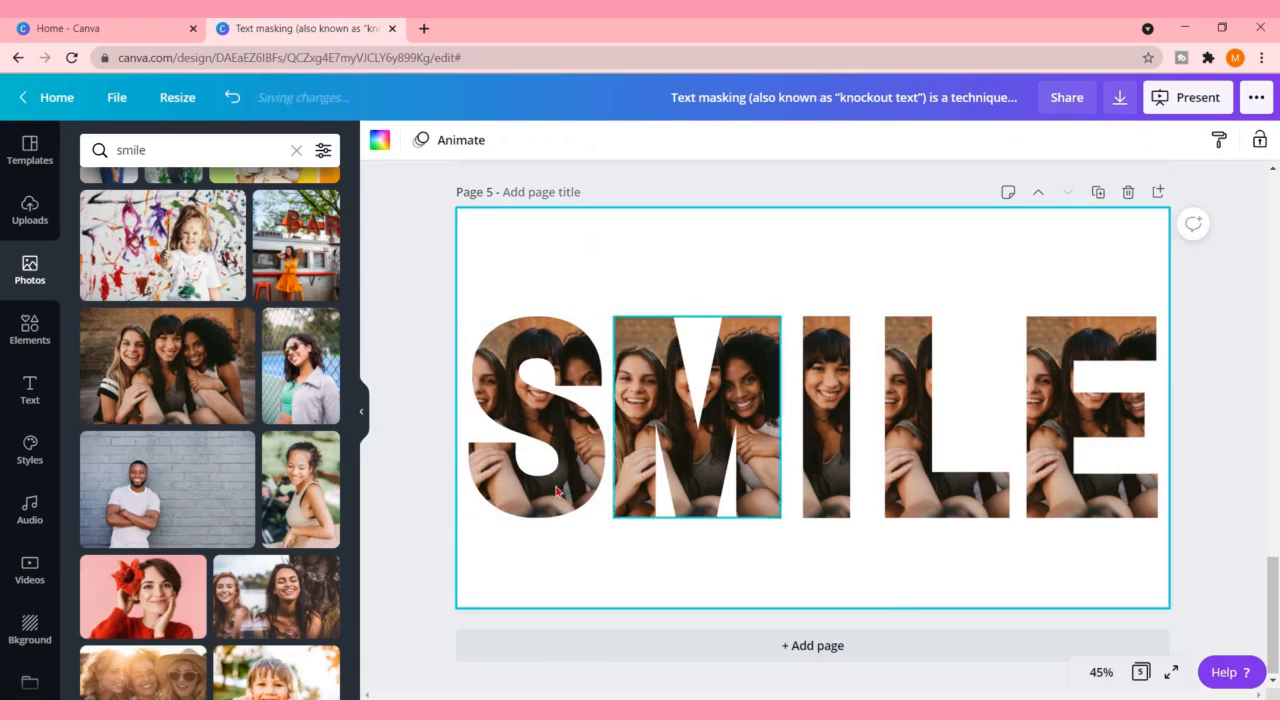
- Crop the photo inside the S so its left edge meets the letter's left edge, and enlarge it to span the whole word SMILE
double_click(538, 427)
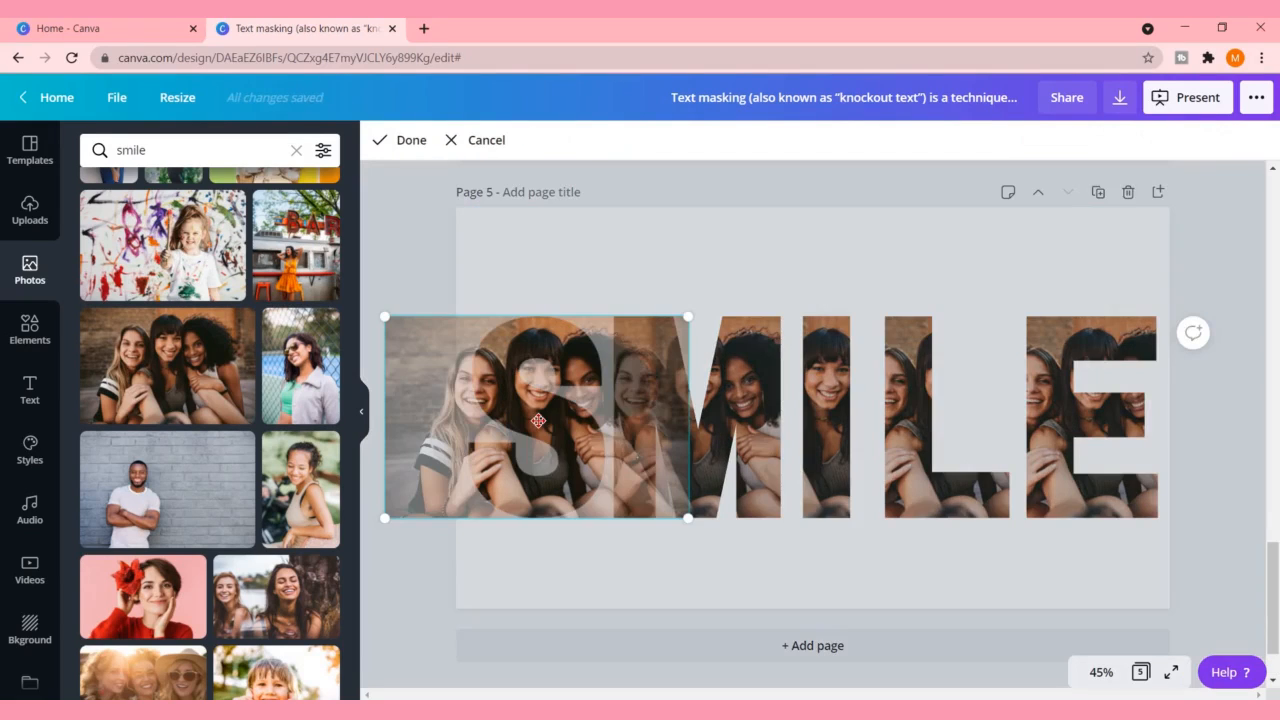
drag(596, 412, 640, 414)
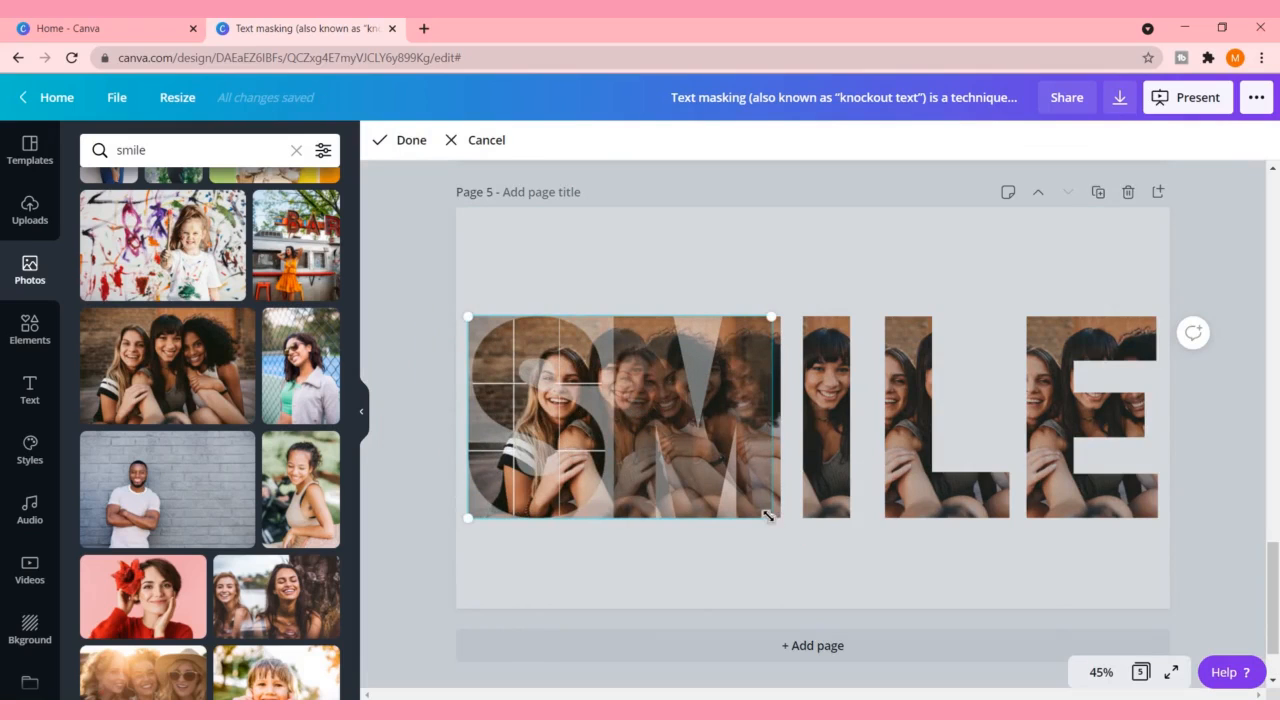
drag(1012, 568, 1260, 624)
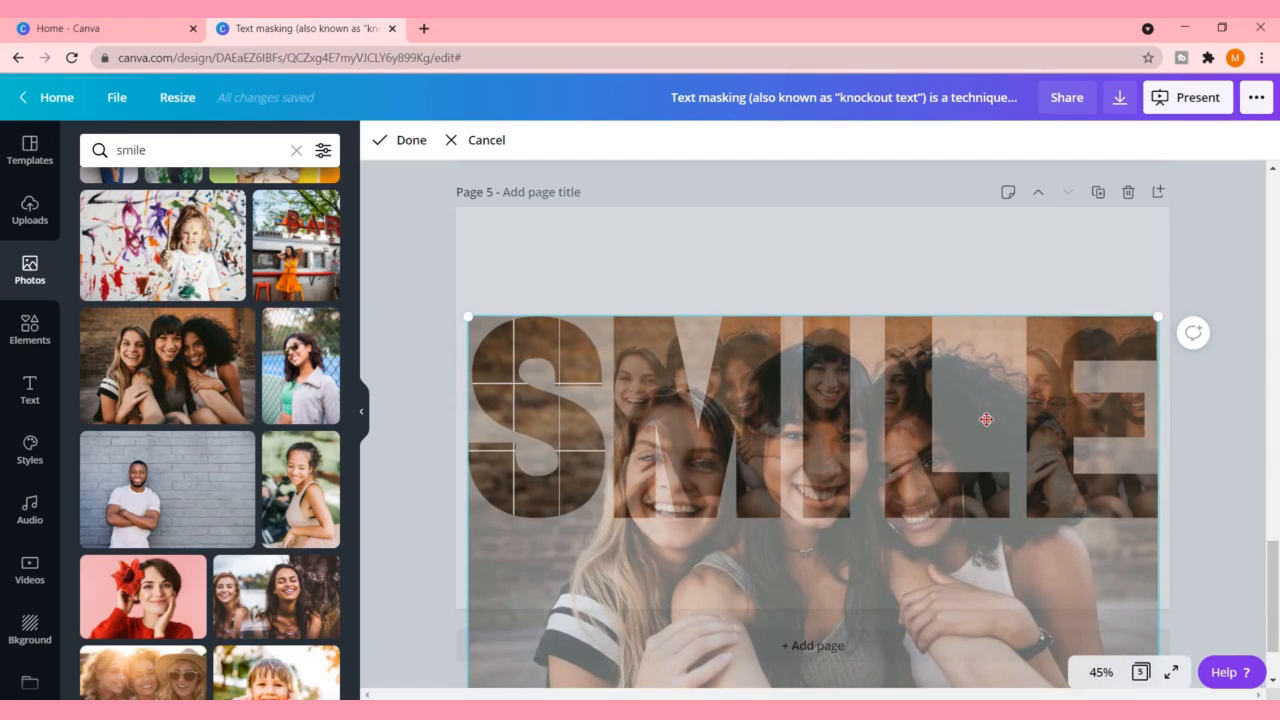
click(894, 271)
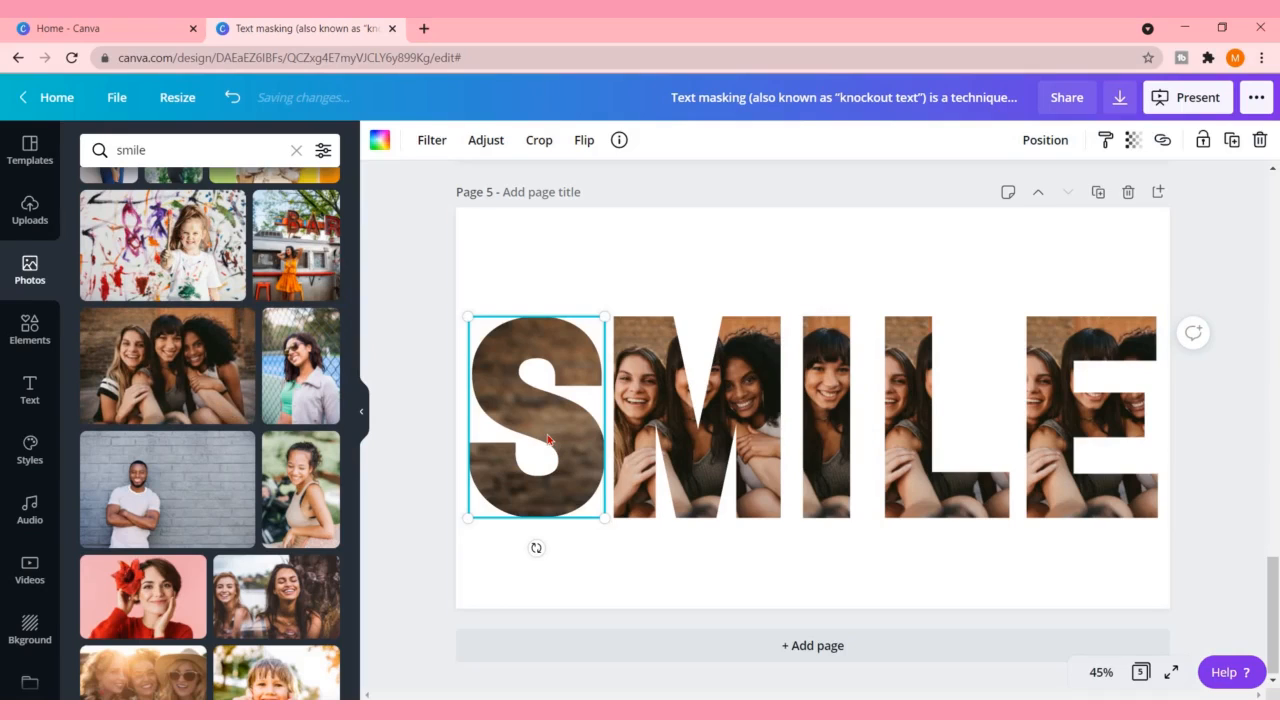
- Shift the enlarged photo inside the S upward so the three faces line up with the row of letters
double_click(548, 440)
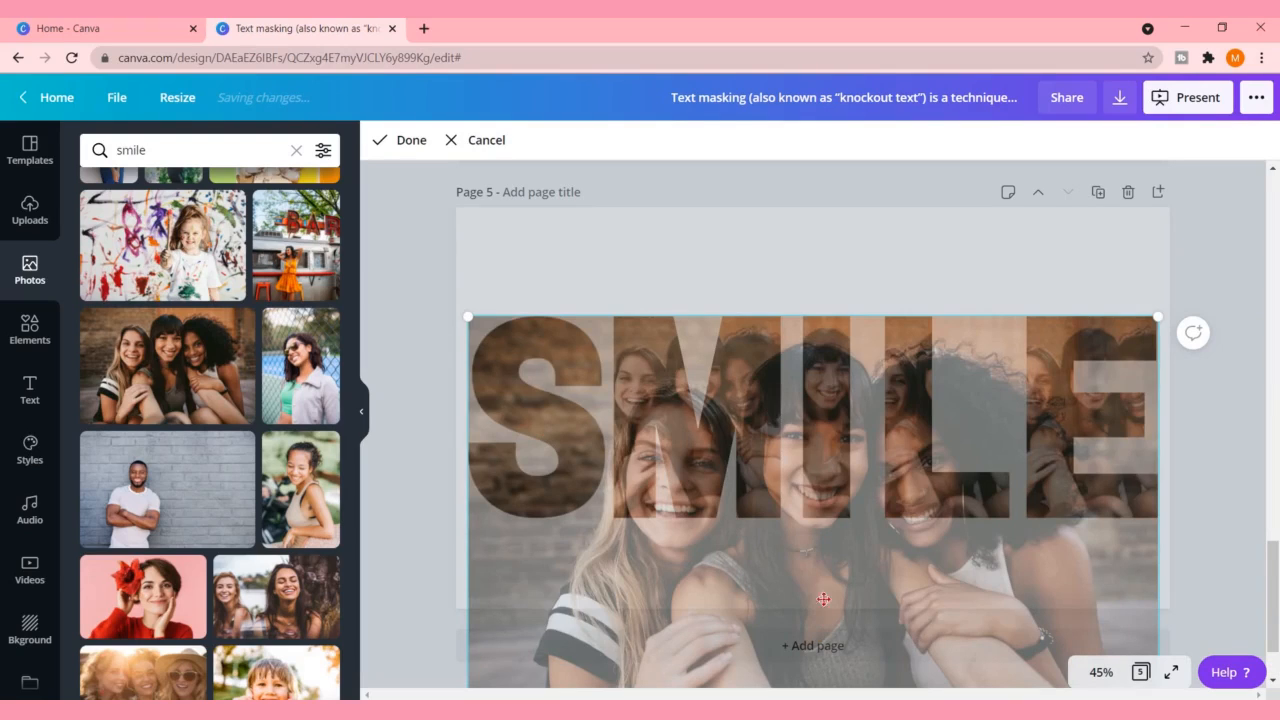
drag(820, 606, 826, 580)
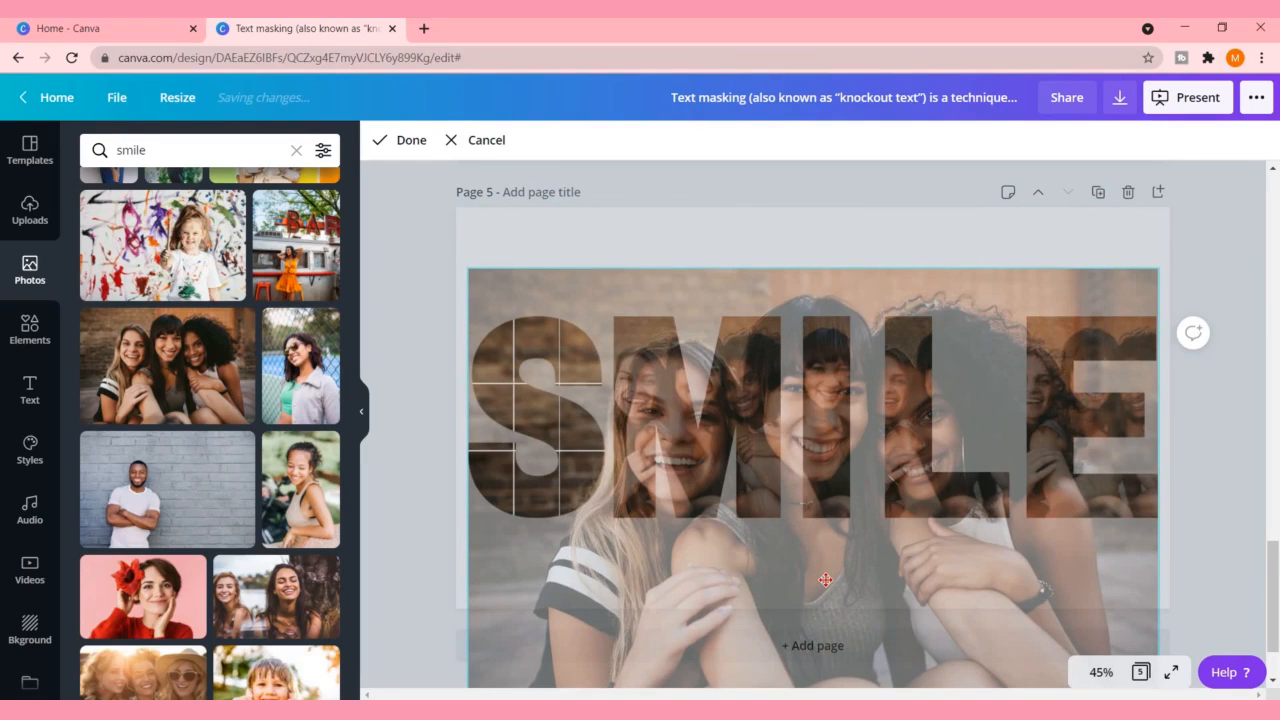
click(883, 247)
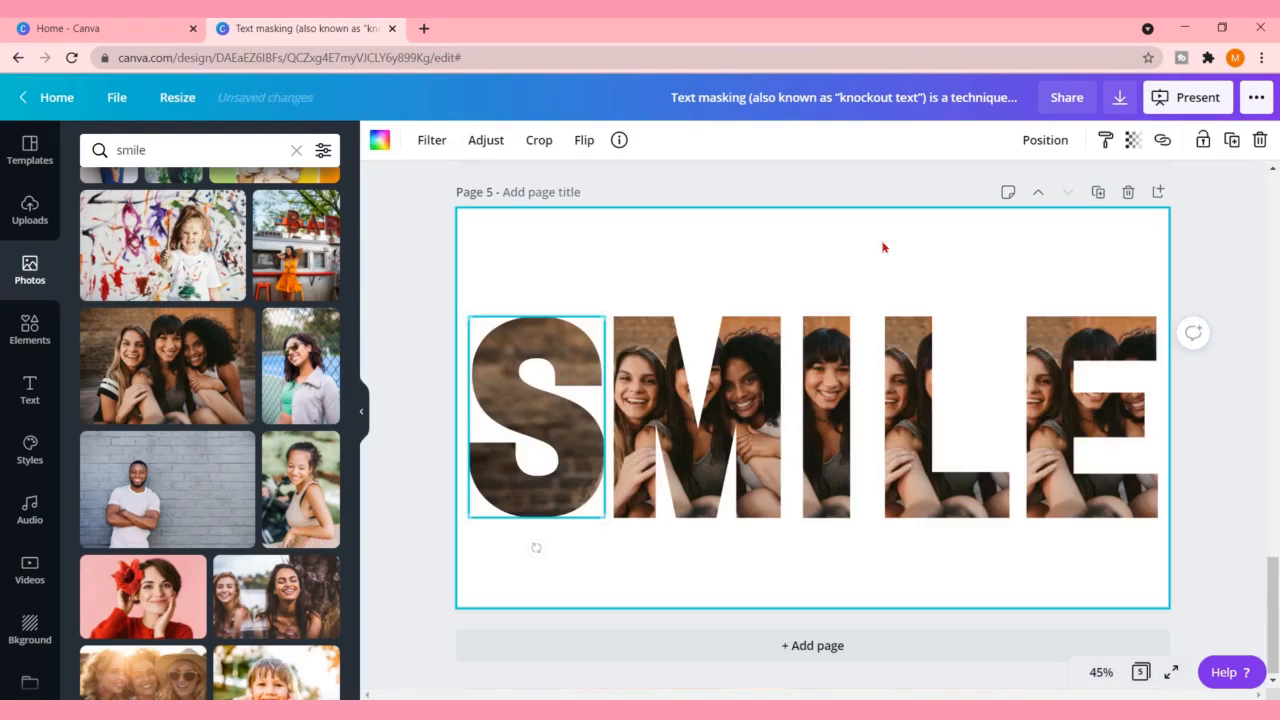
- Crop the photo inside the M, enlarging it across the whole word SMILE and shifting it upward to line up with the S
double_click(700, 415)
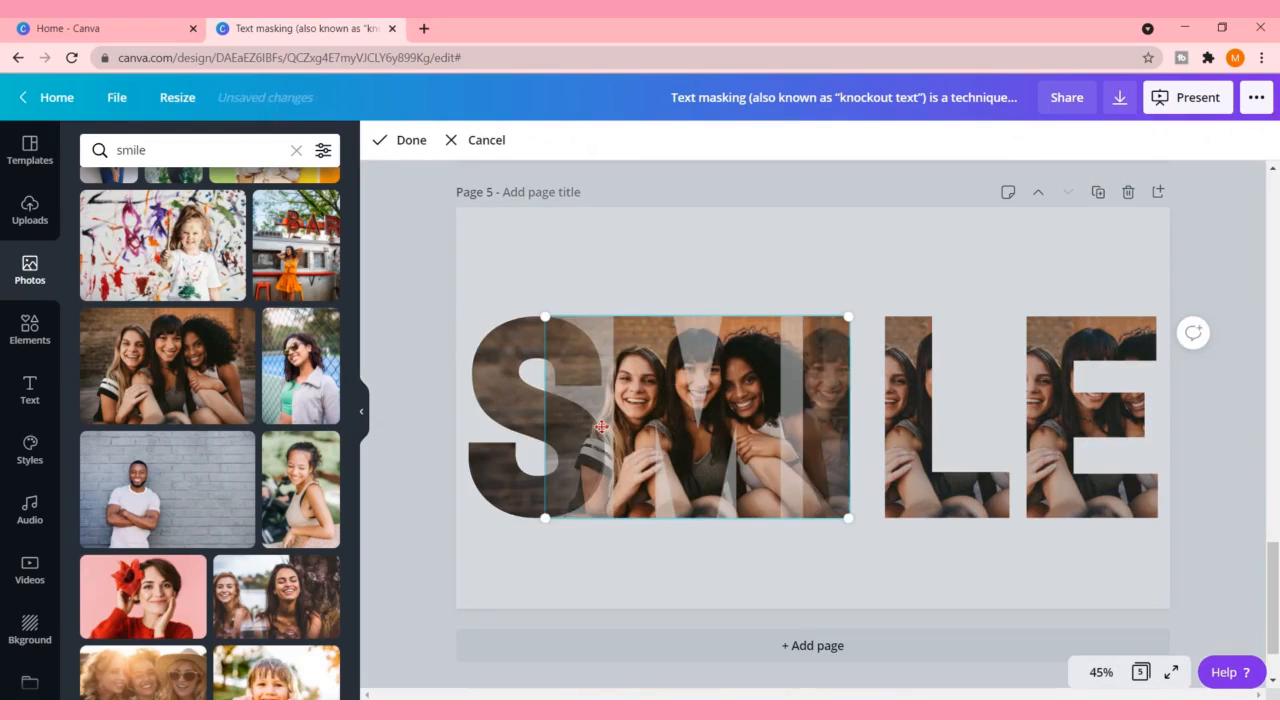
drag(601, 427, 533, 428)
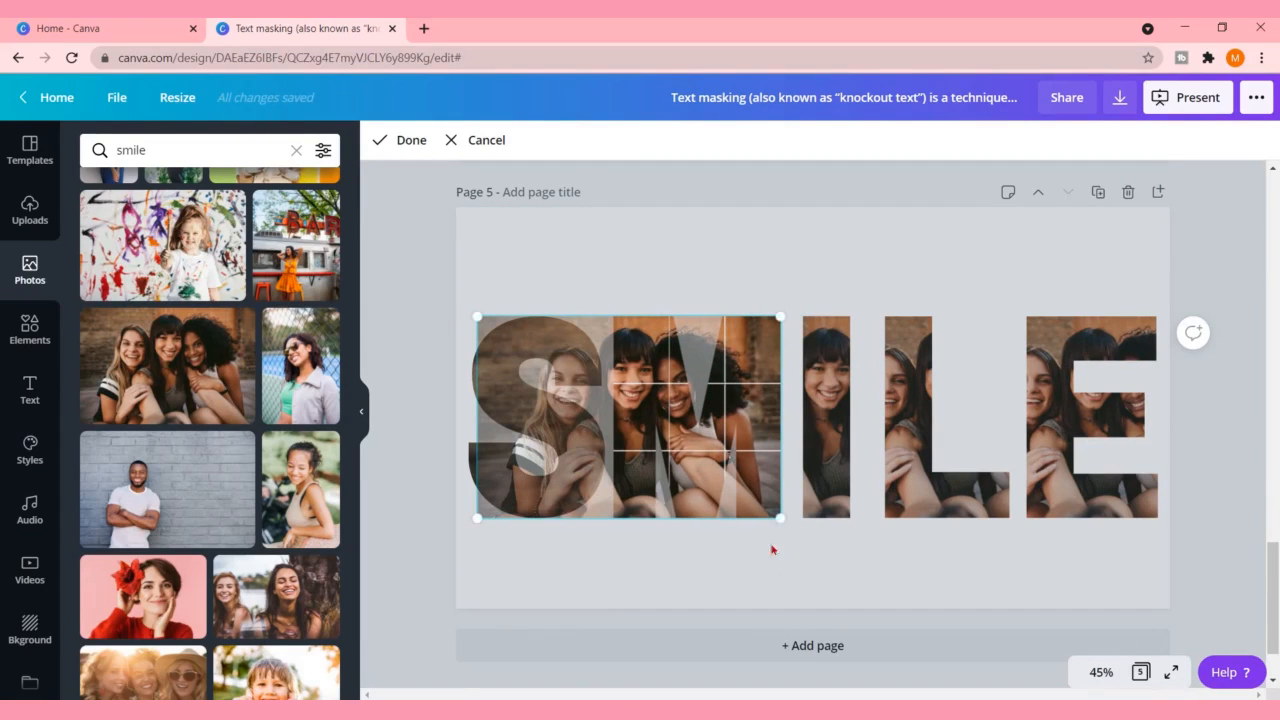
drag(781, 516, 1262, 612)
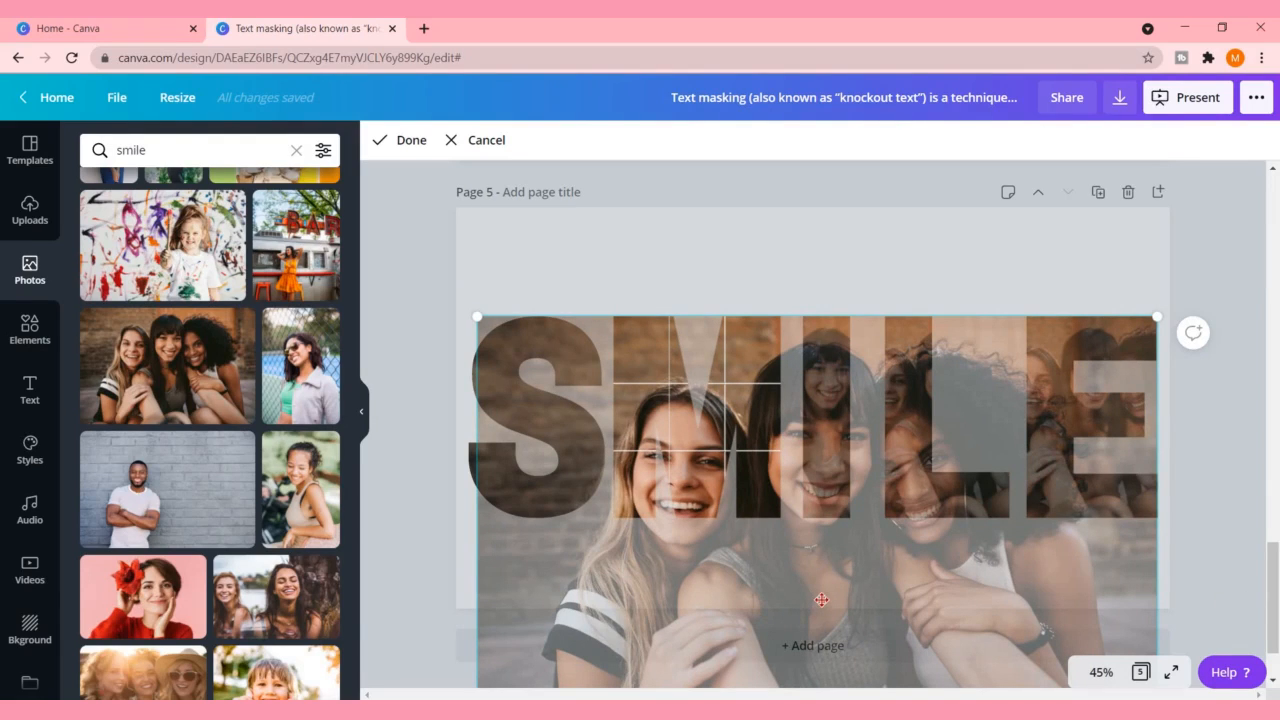
drag(822, 574, 812, 531)
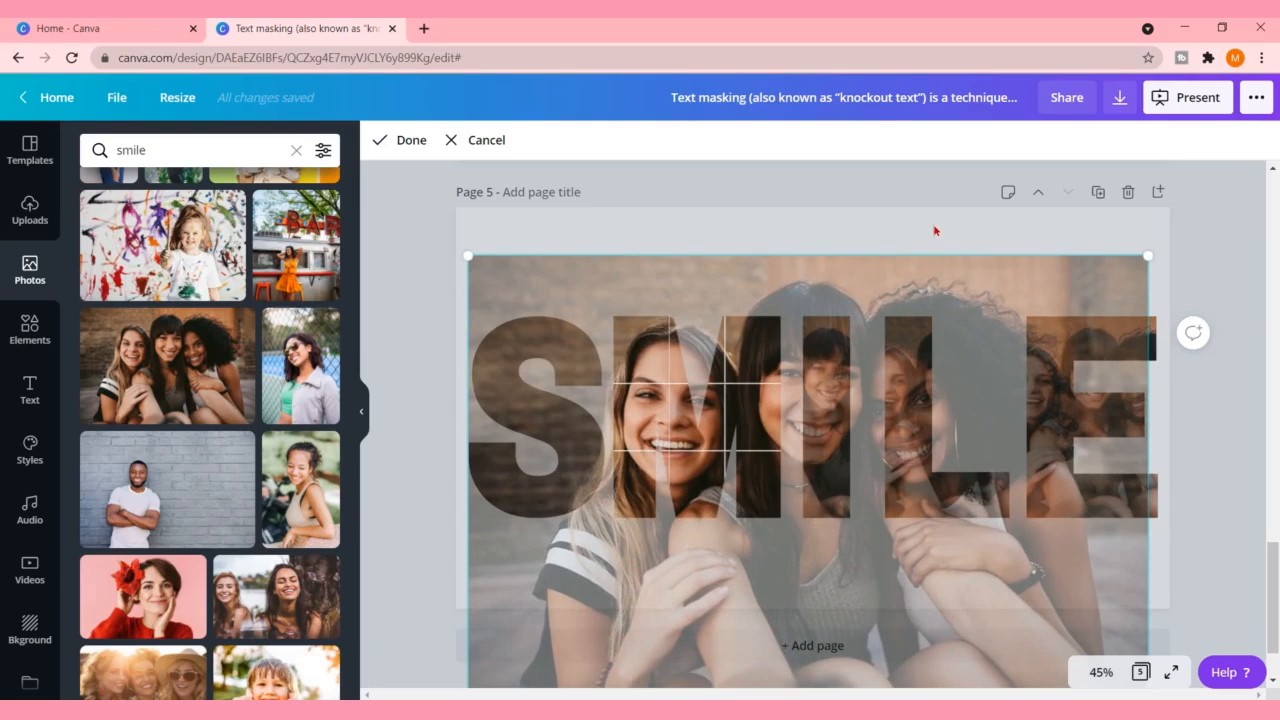
click(935, 231)
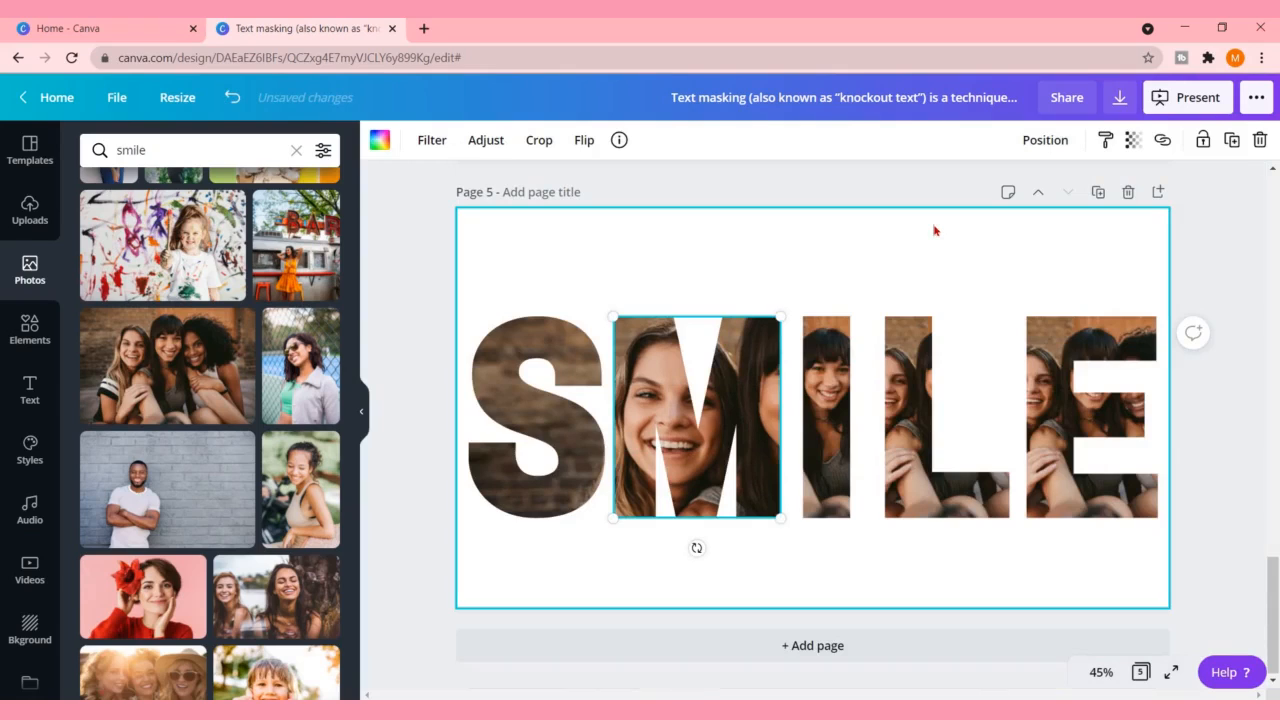
- Enlarge the photo inside the I to span the whole word, and position it so the middle woman's face continues from the M
click(832, 427)
double_click(830, 425)
drag(829, 424, 700, 424)
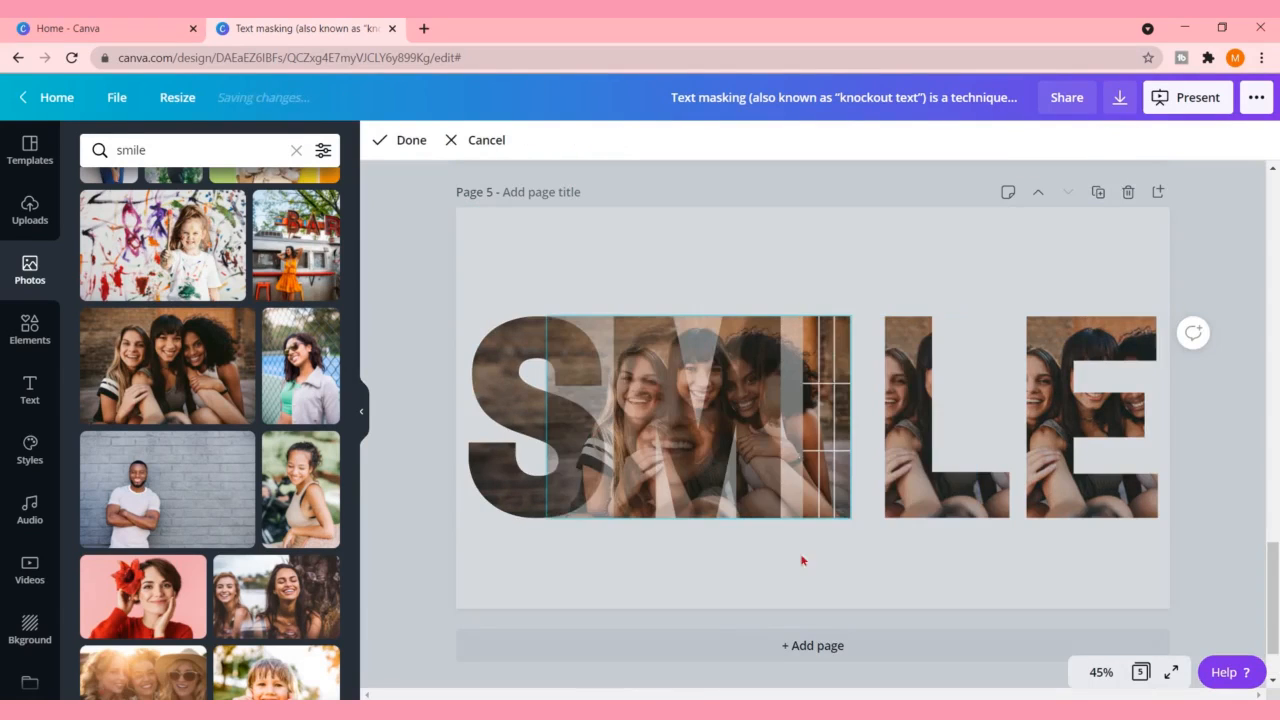
drag(884, 532, 1218, 634)
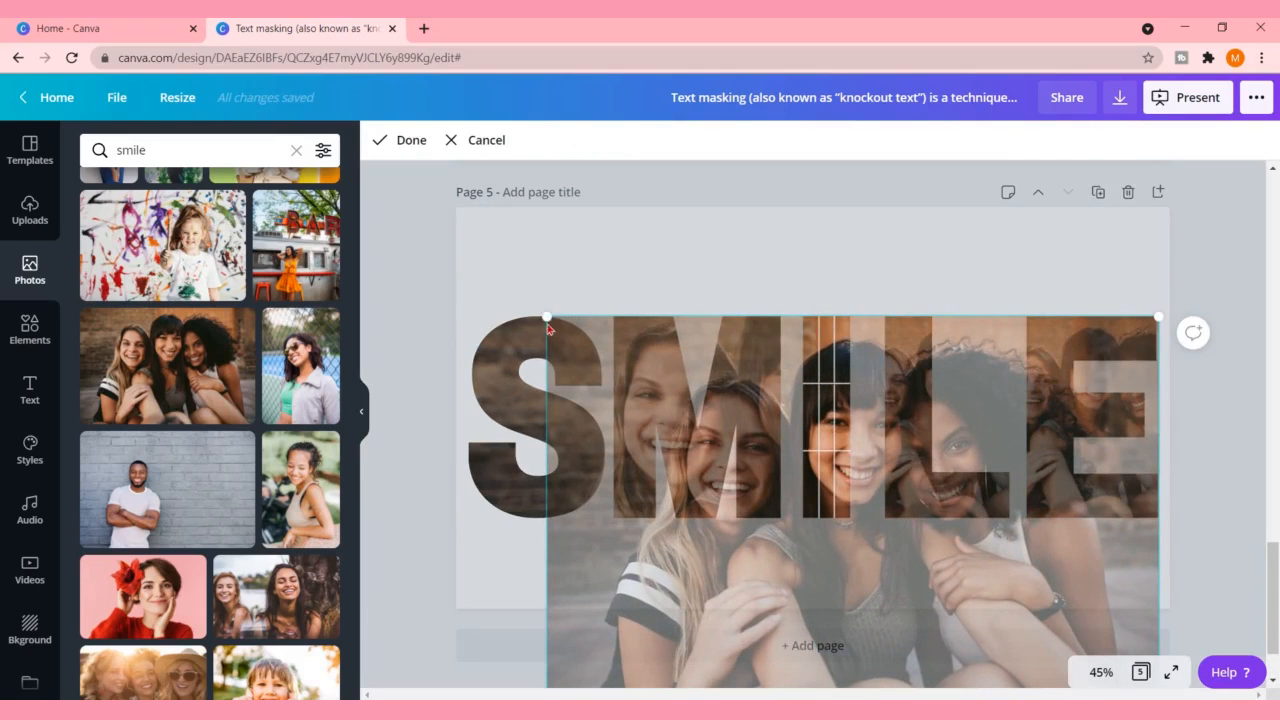
drag(478, 318, 432, 331)
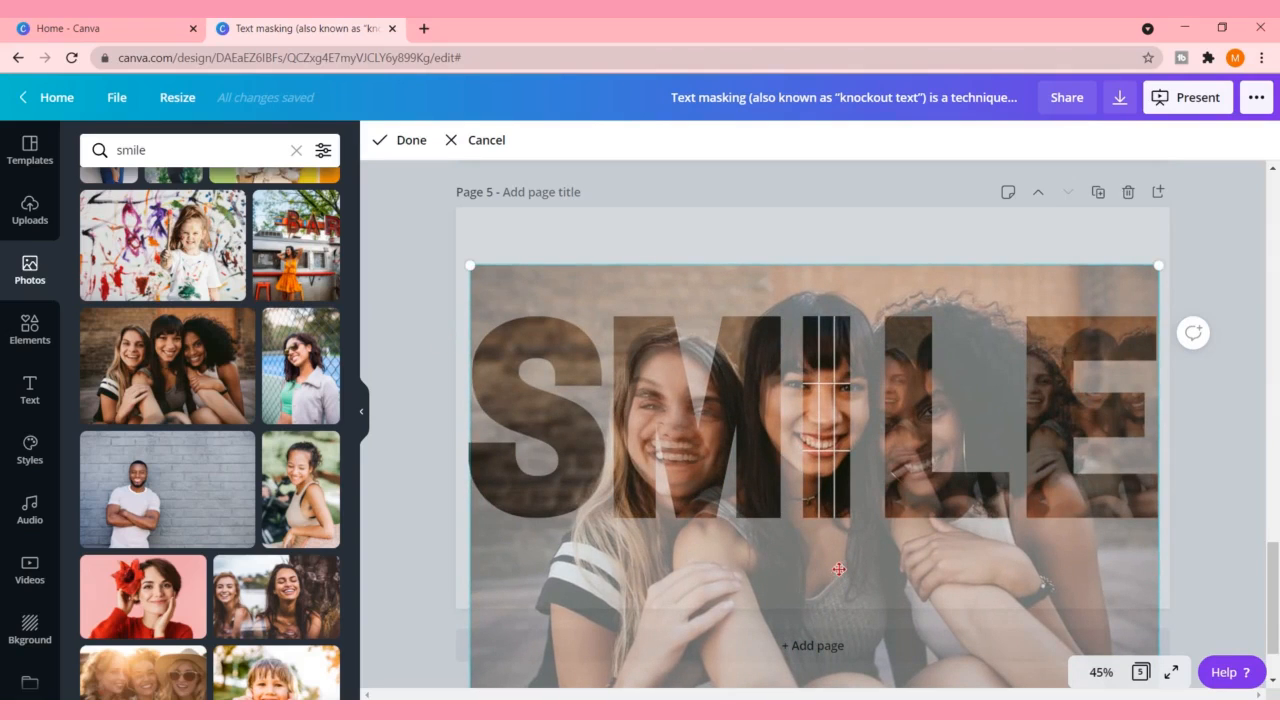
mouse_move(839, 560)
mouse_down()
mouse_move(838, 541)
mouse_move(830, 562)
mouse_up()
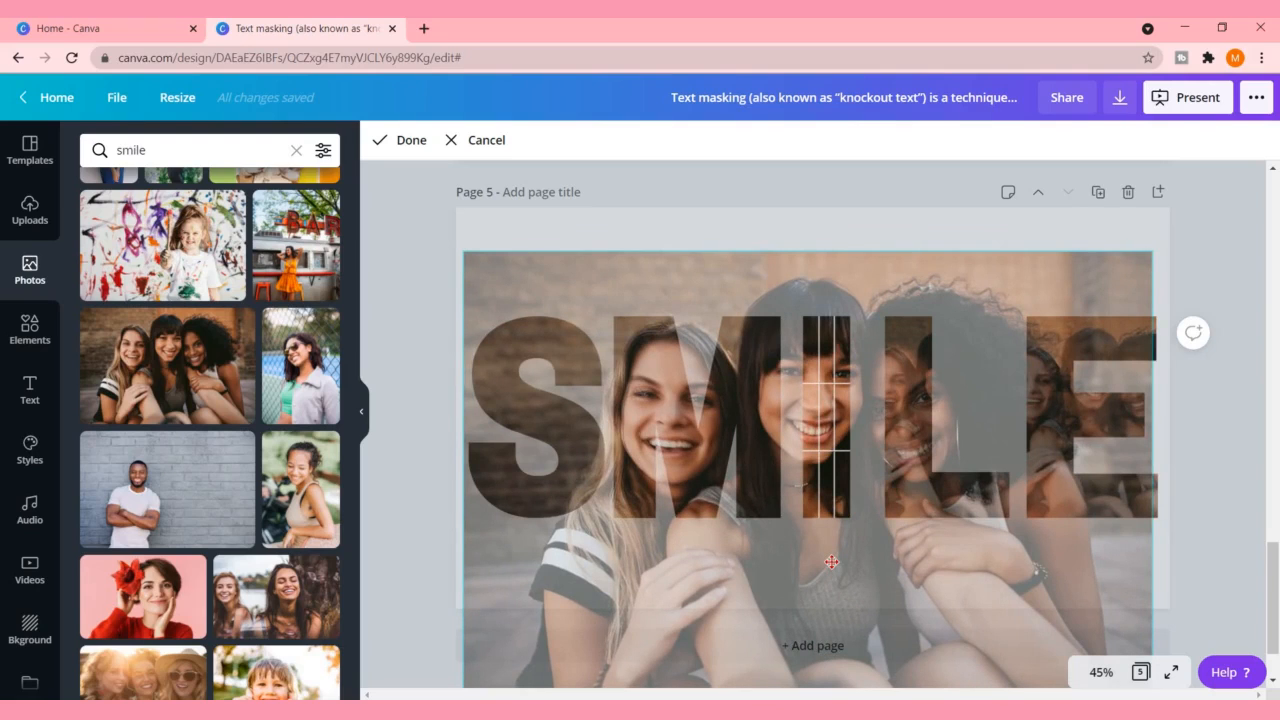
drag(834, 562, 837, 564)
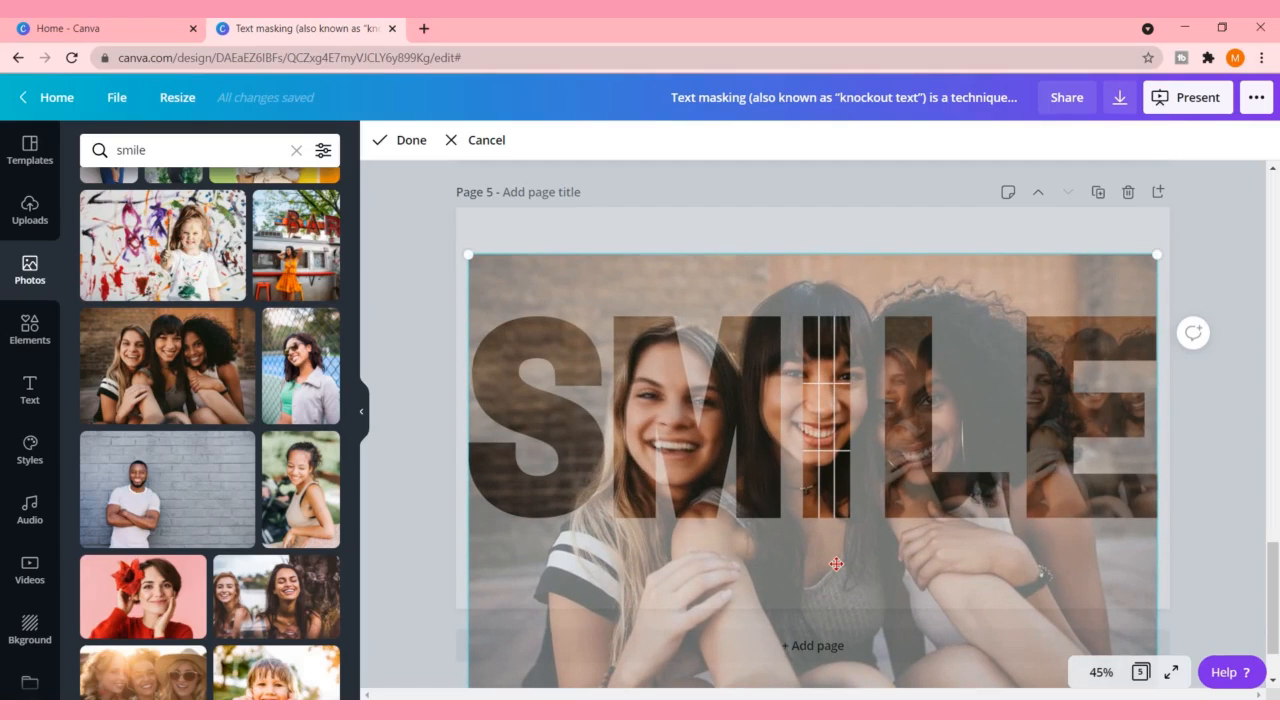
click(1029, 220)
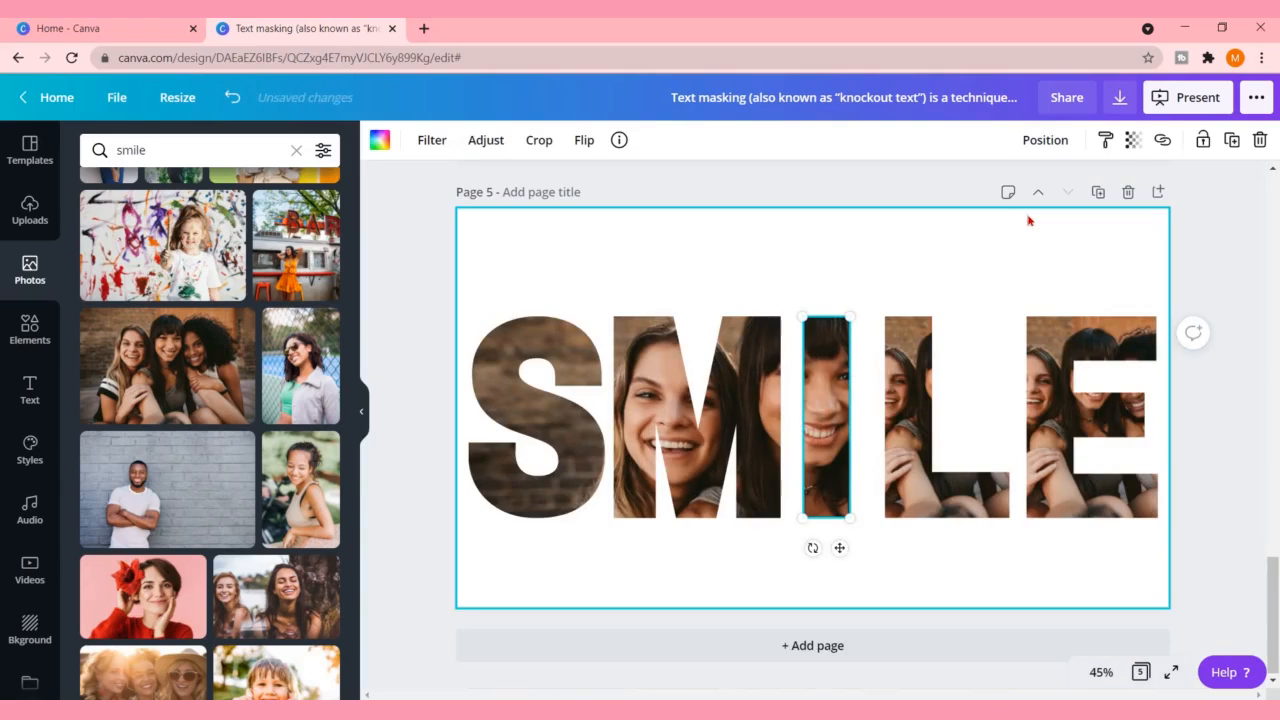
- Enlarge the photo inside the L to the width of the word, and align it so the third woman's face shows in the letter
click(920, 423)
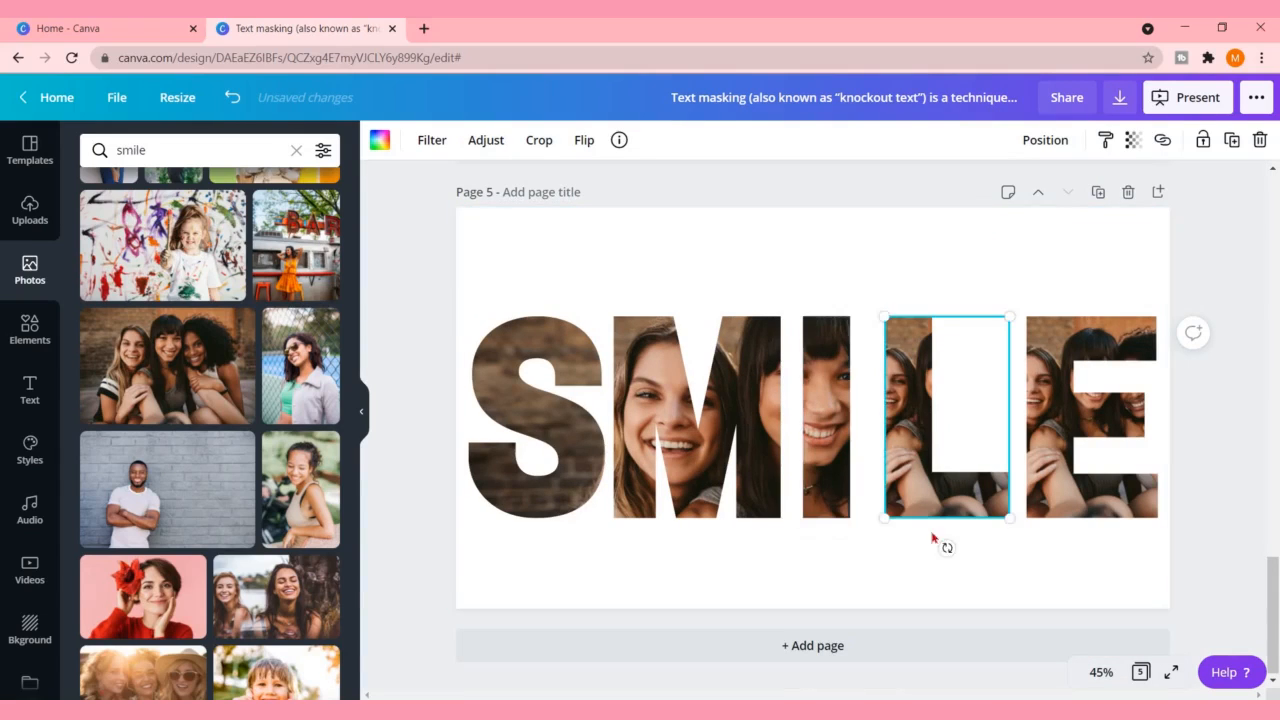
double_click(890, 500)
drag(794, 522, 343, 647)
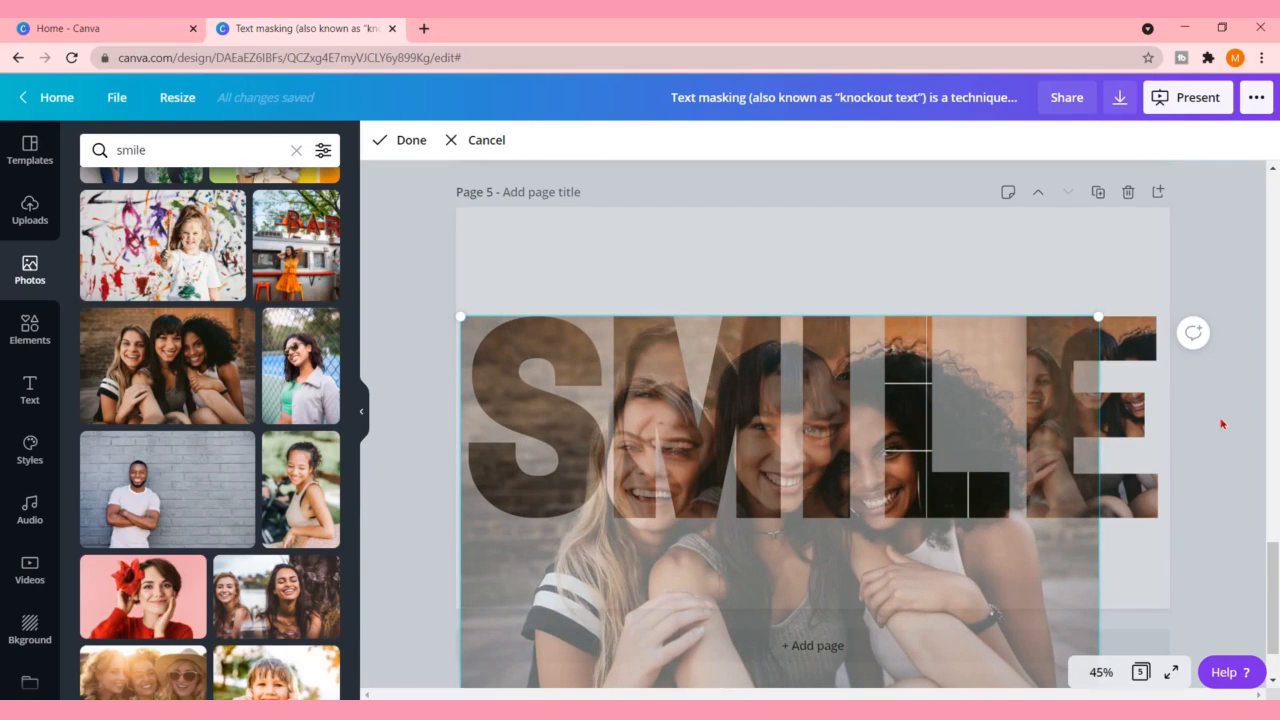
scroll(1093, 588, down, 1)
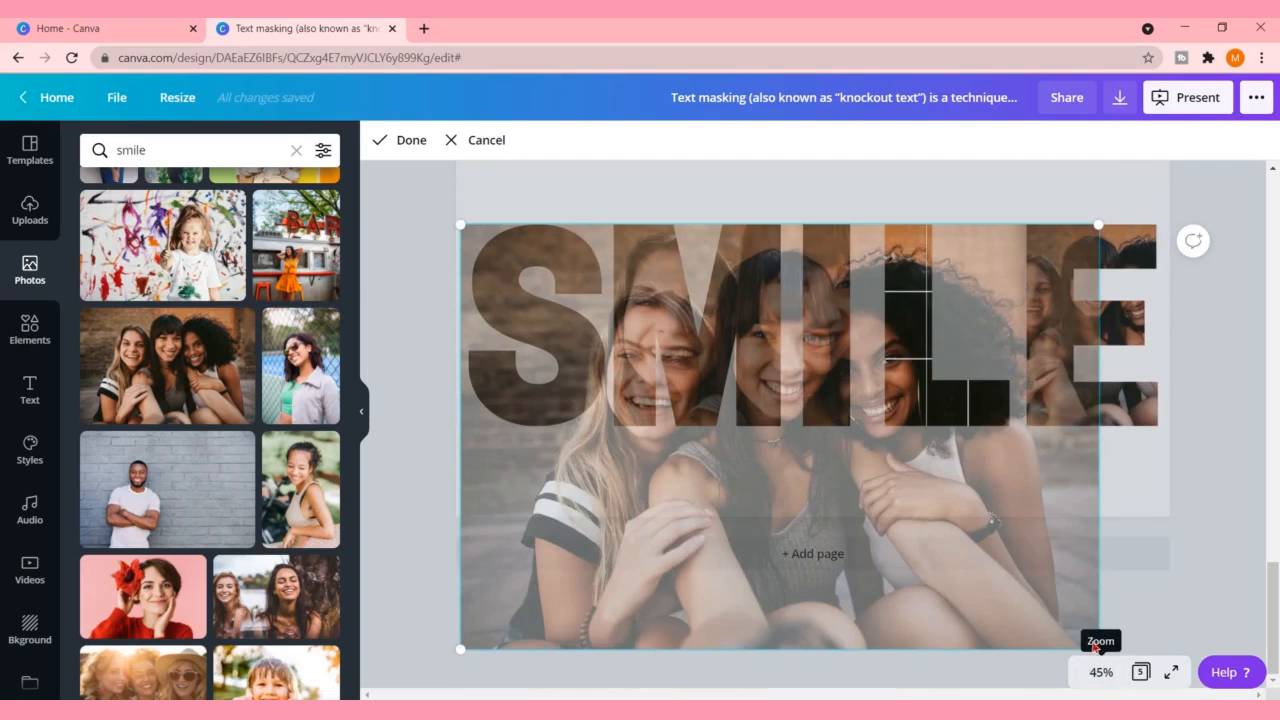
drag(1097, 224, 1165, 213)
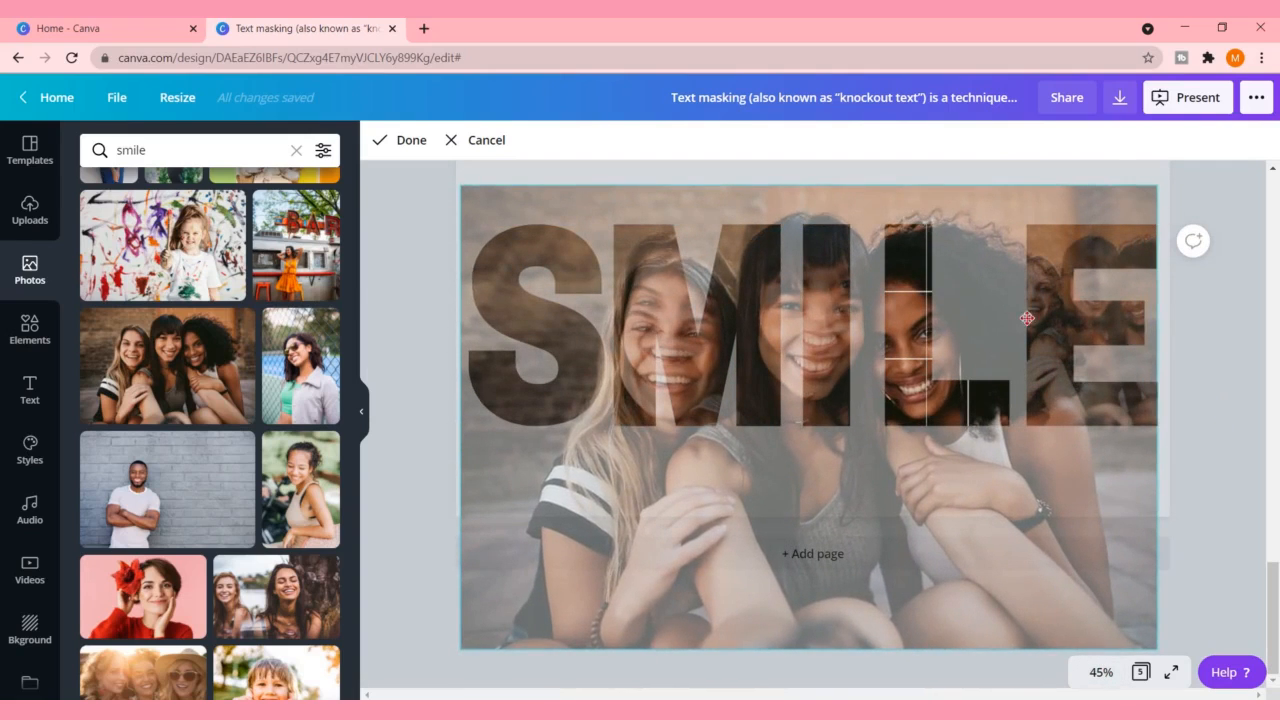
drag(885, 418, 884, 396)
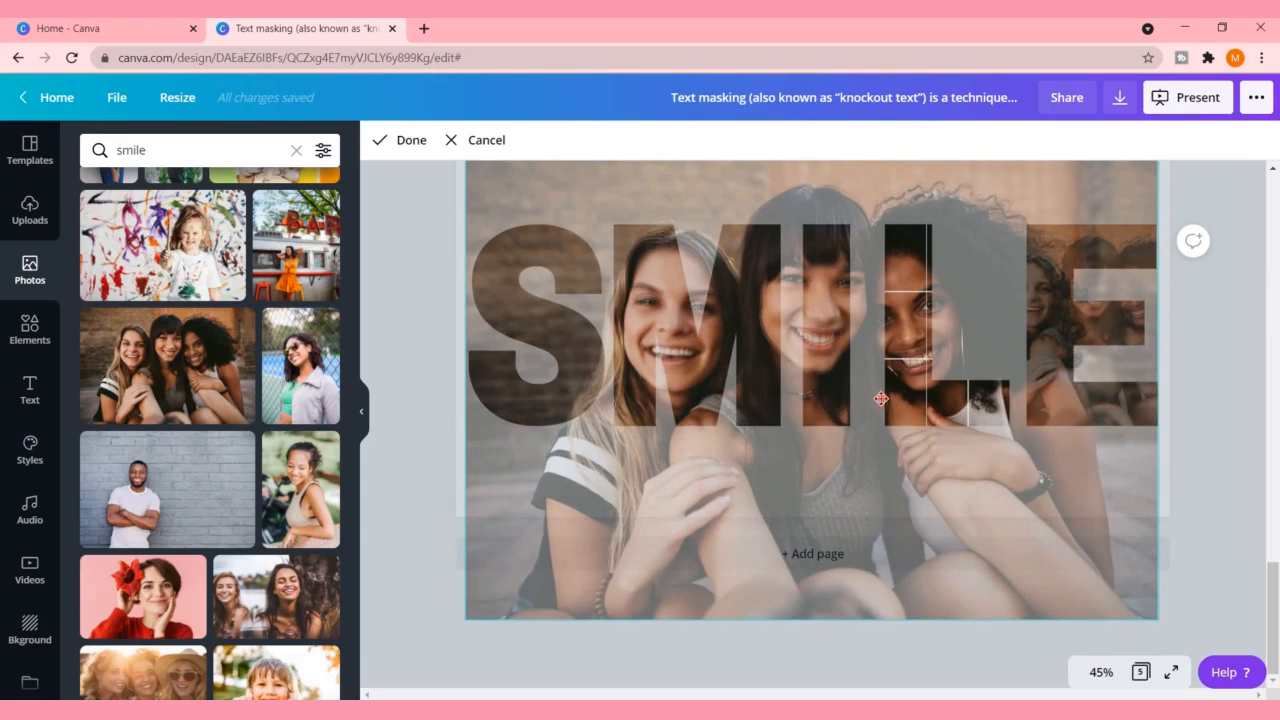
drag(884, 396, 879, 399)
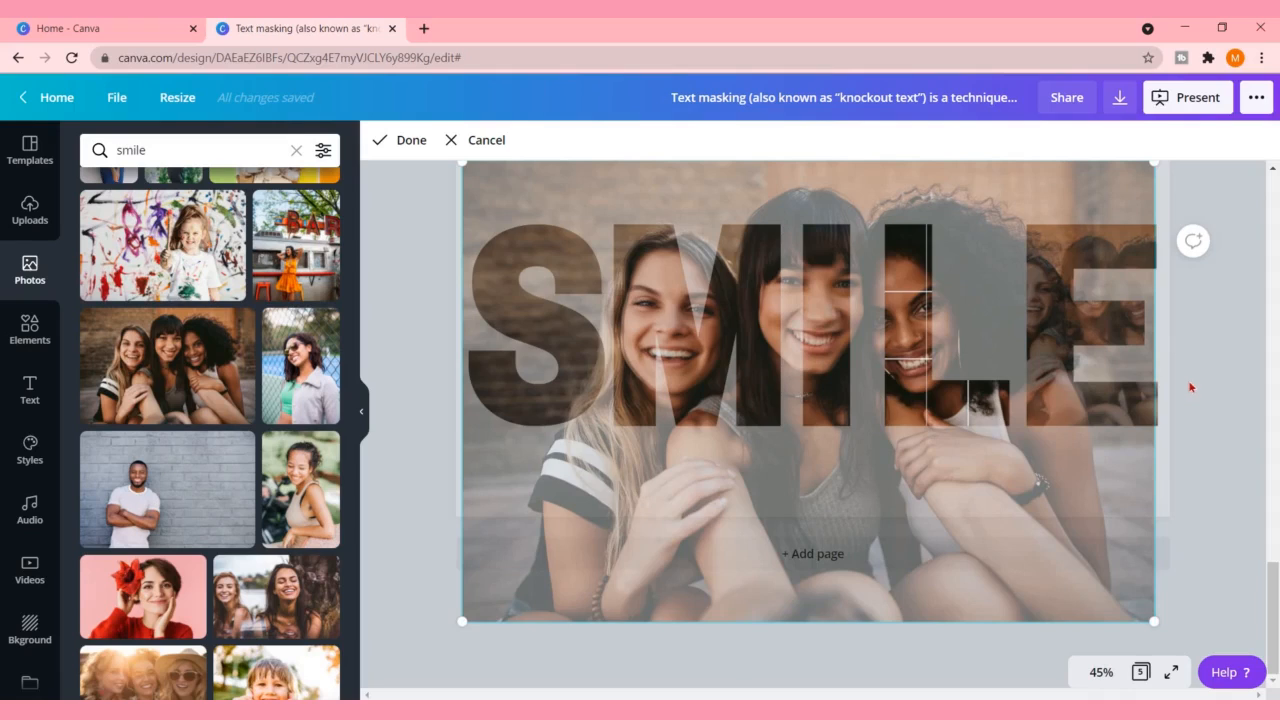
click(1190, 387)
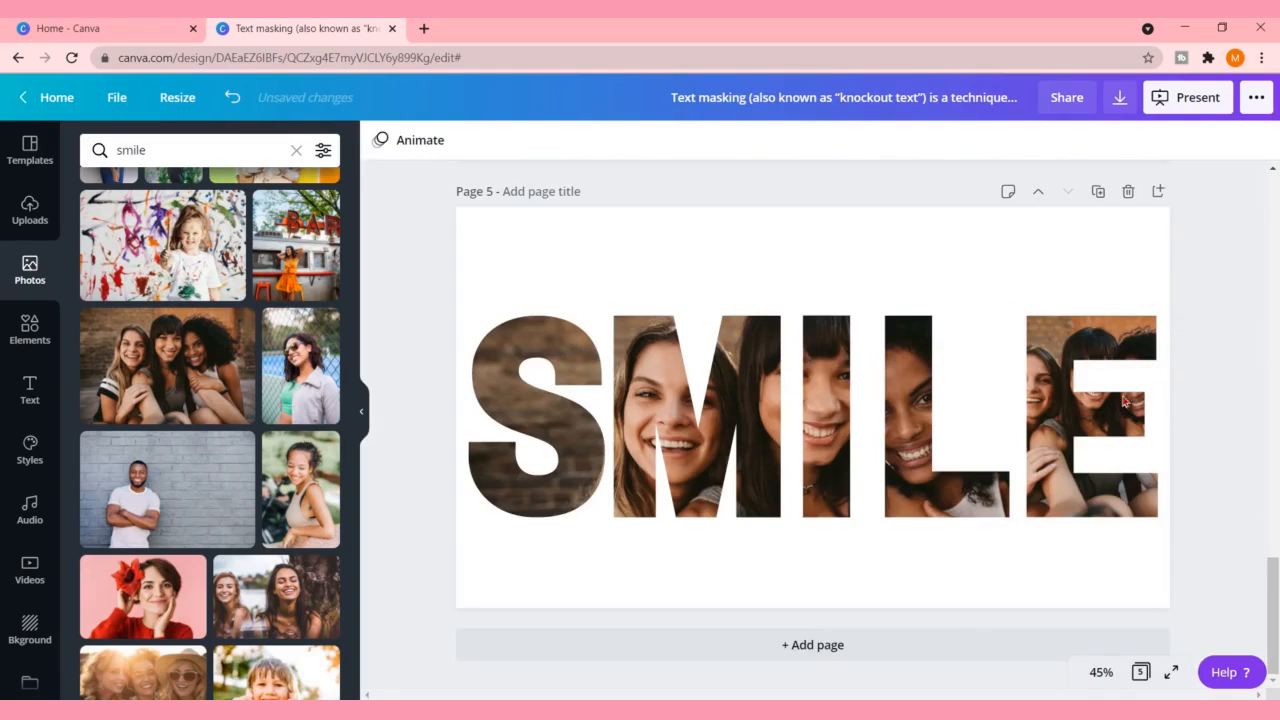
- Enlarge the photo inside the E across the whole word, and shift it so the third woman's hair and shoulder continue from the L
click(1066, 425)
double_click(1062, 422)
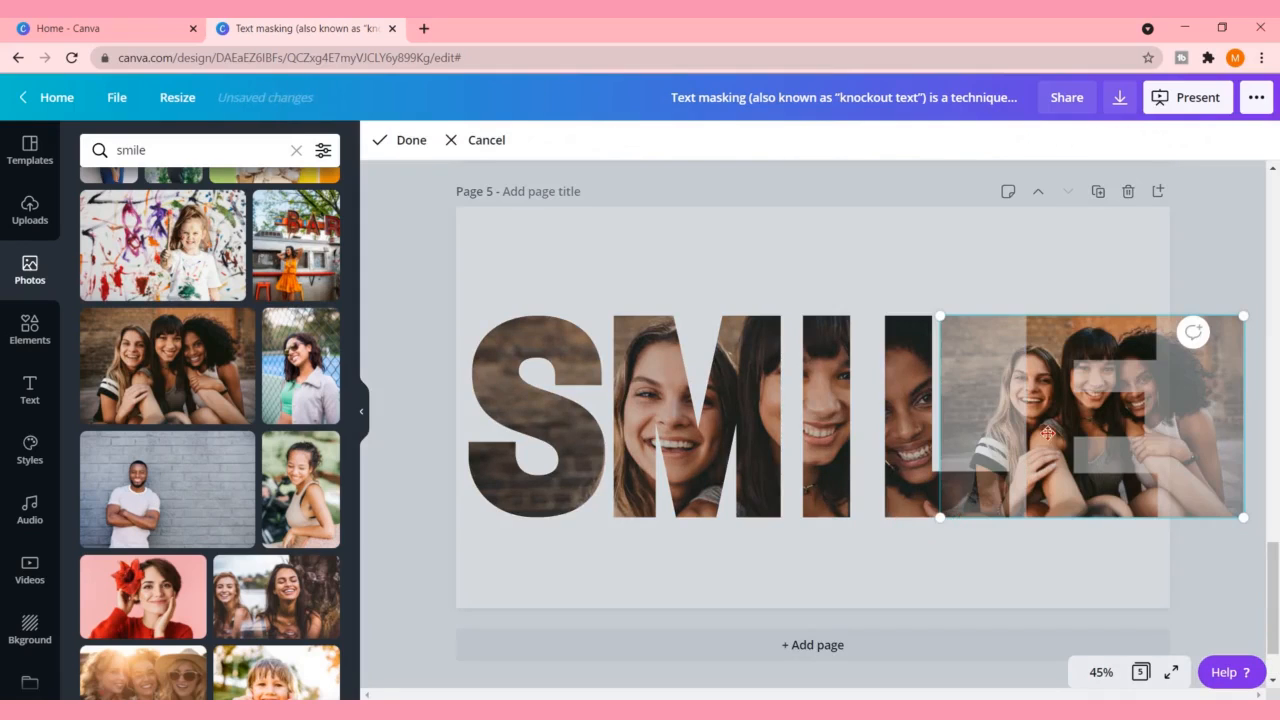
drag(1047, 433, 841, 444)
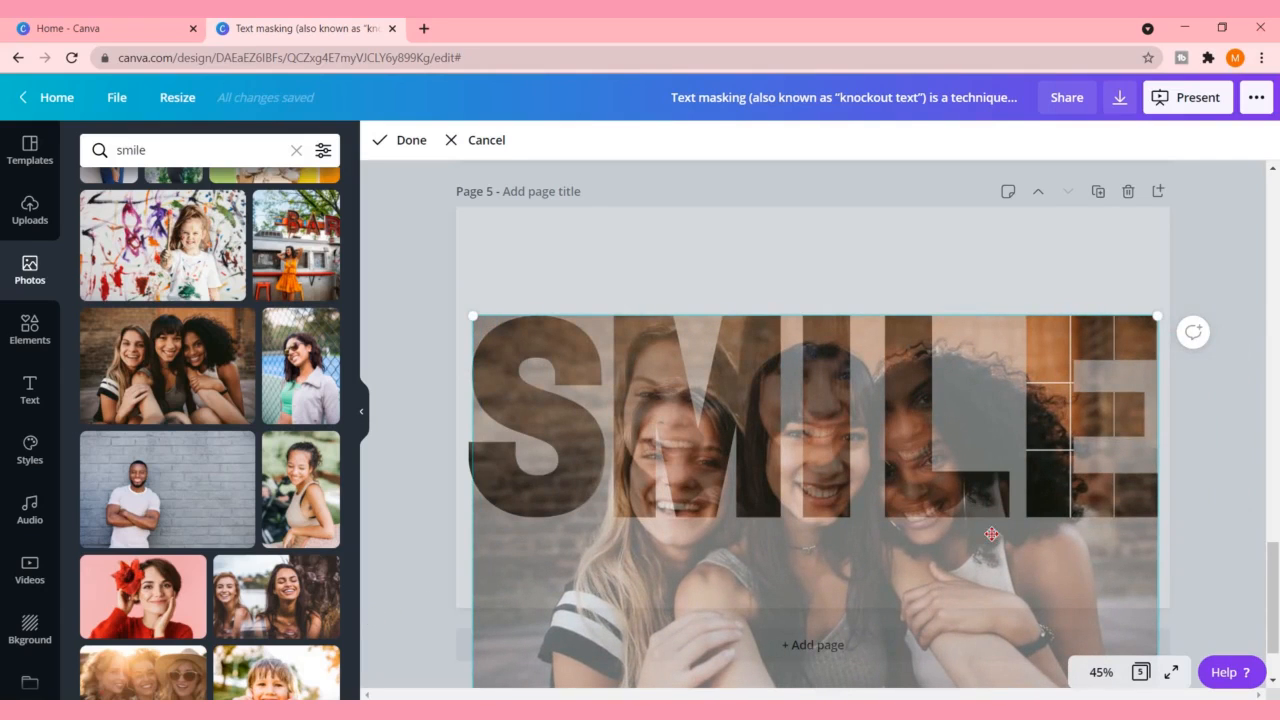
drag(991, 534, 928, 463)
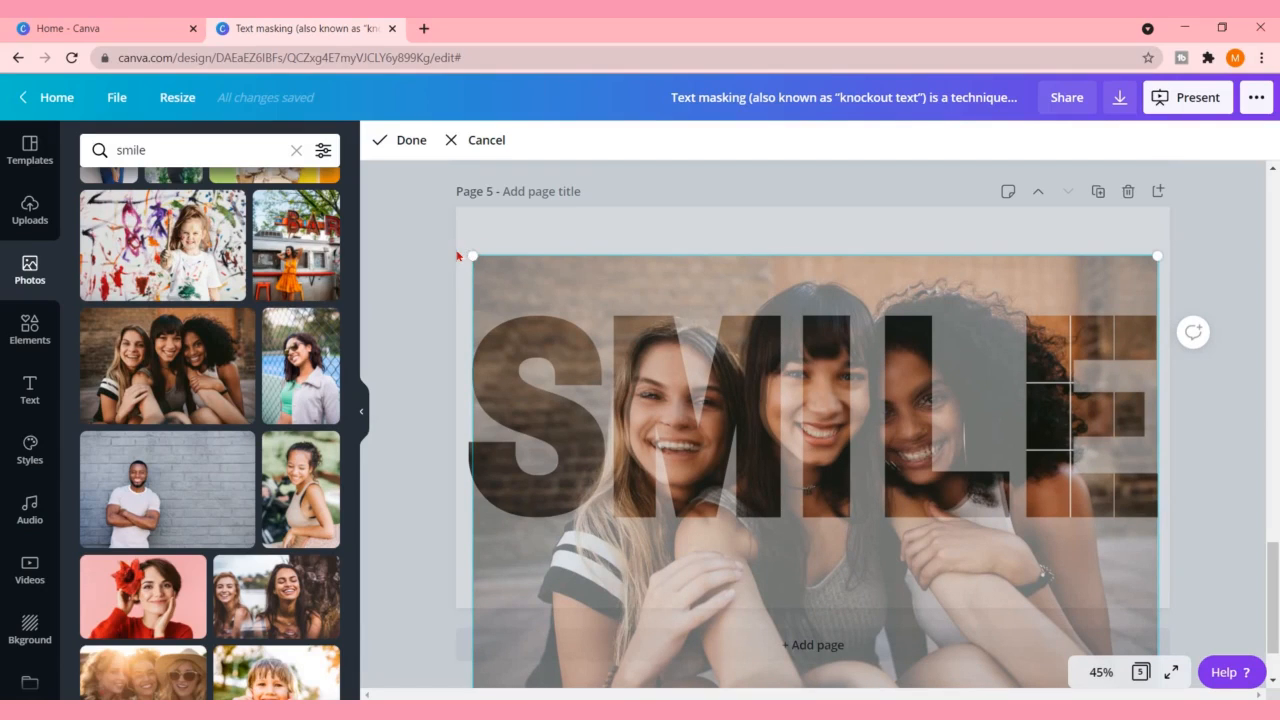
drag(466, 254, 461, 249)
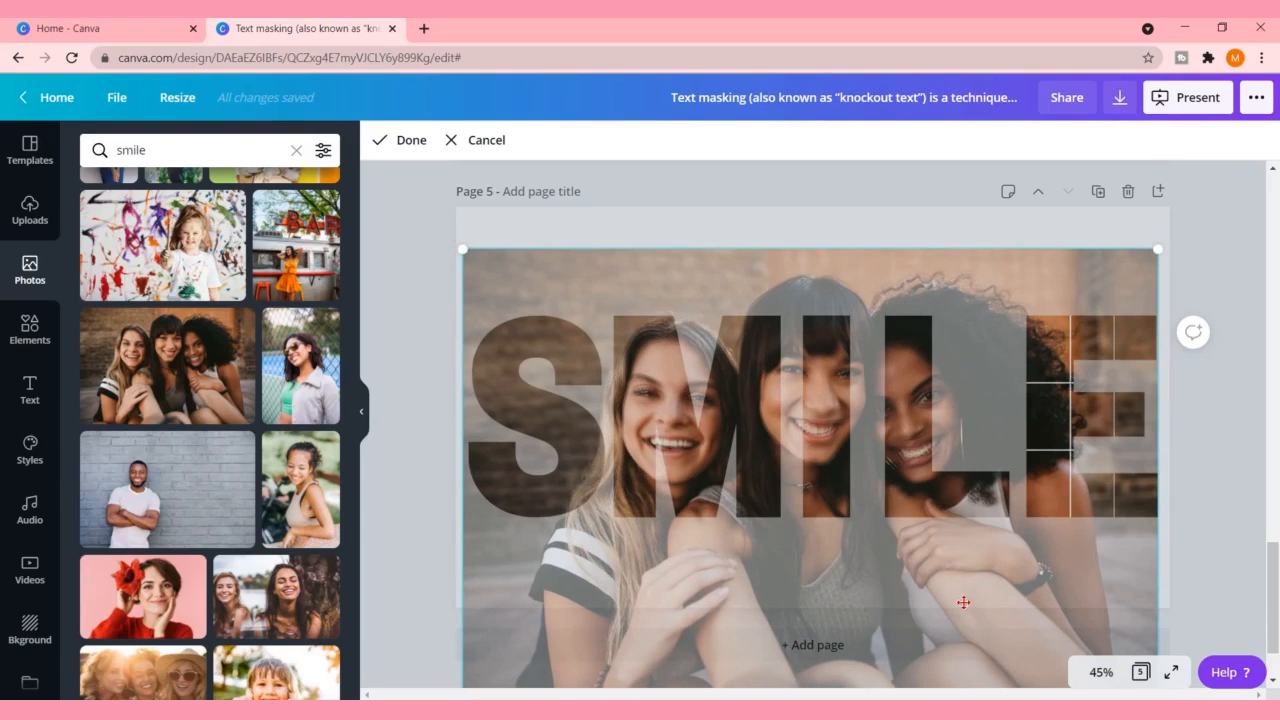
drag(910, 488, 911, 495)
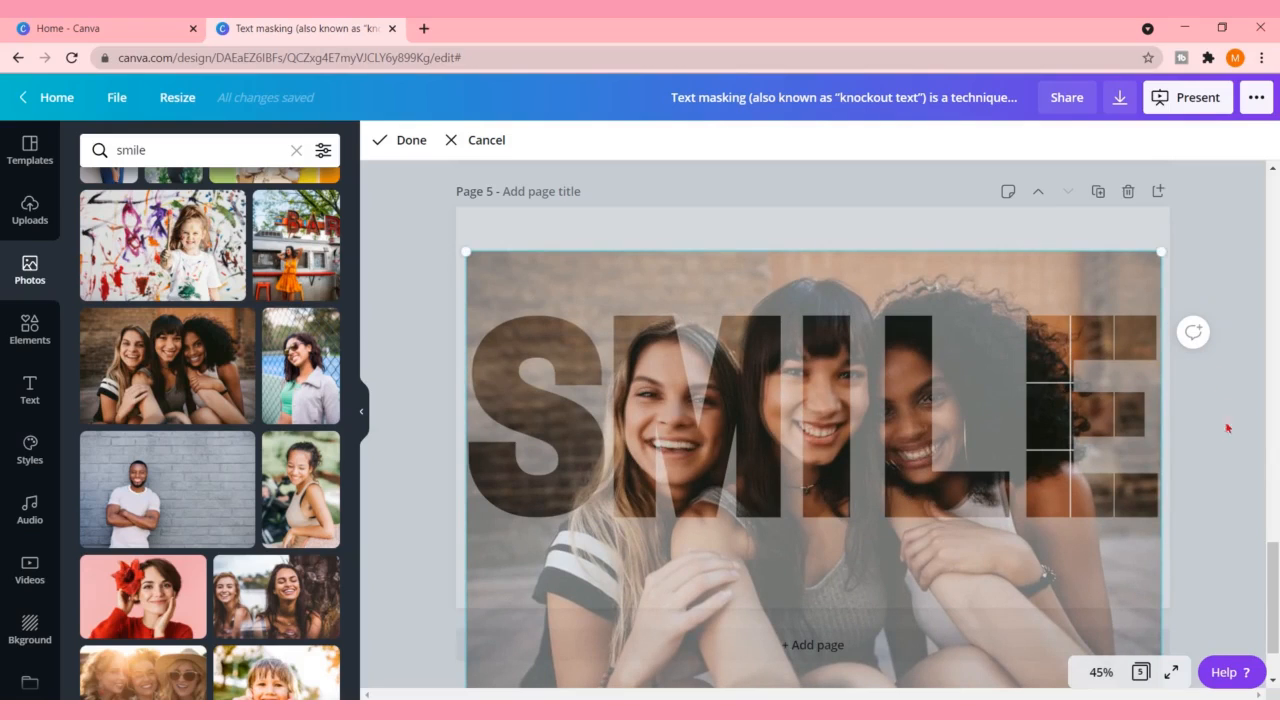
click(1202, 452)
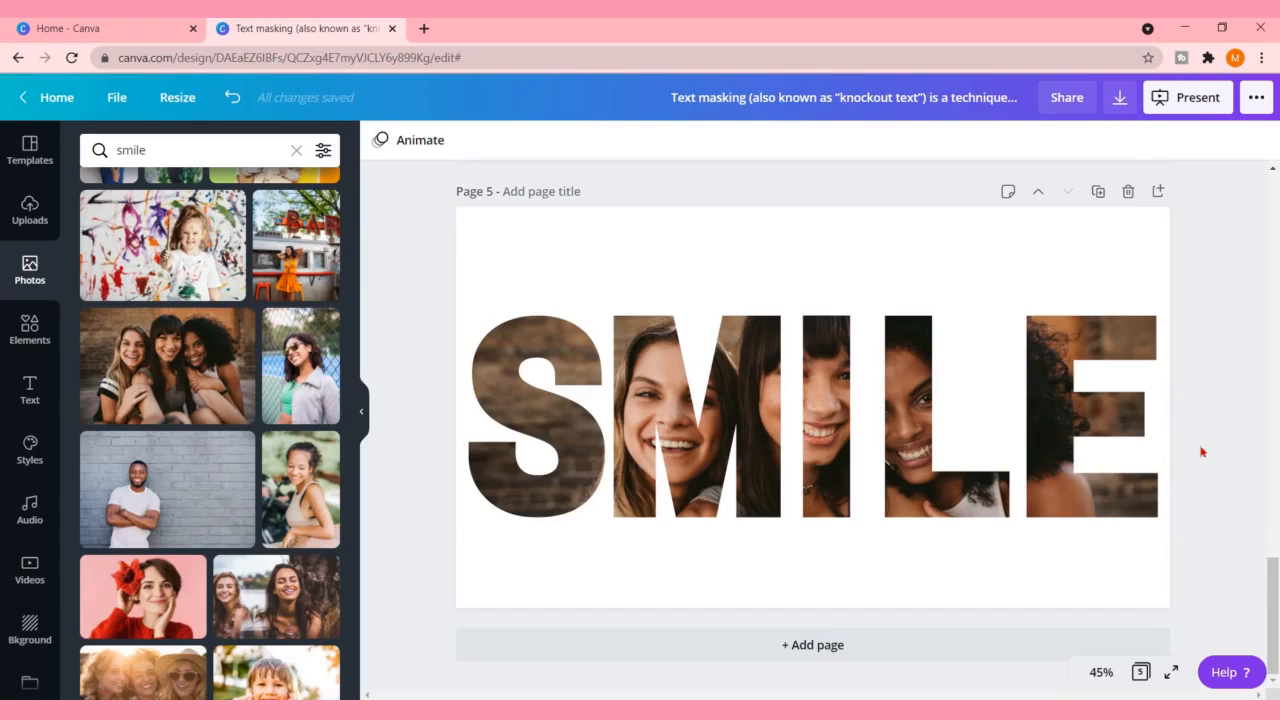
- Set the background colour of page 5 to black (#000000)
click(519, 245)
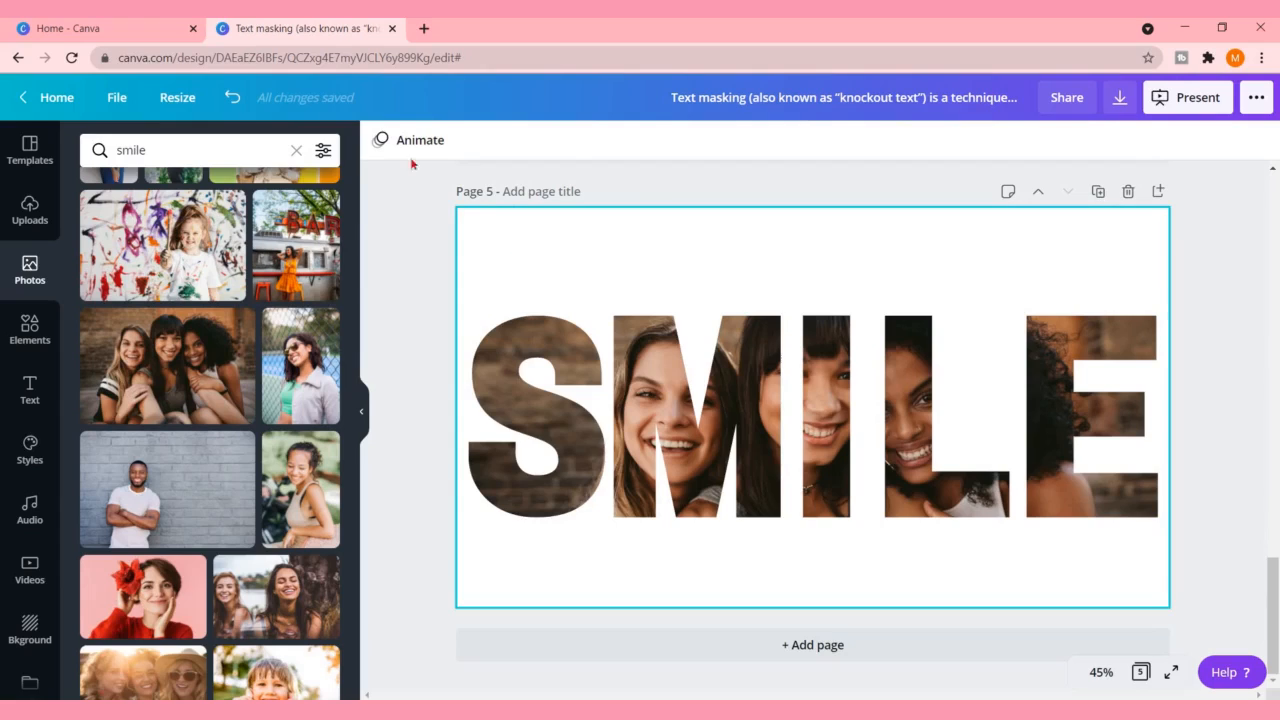
click(379, 140)
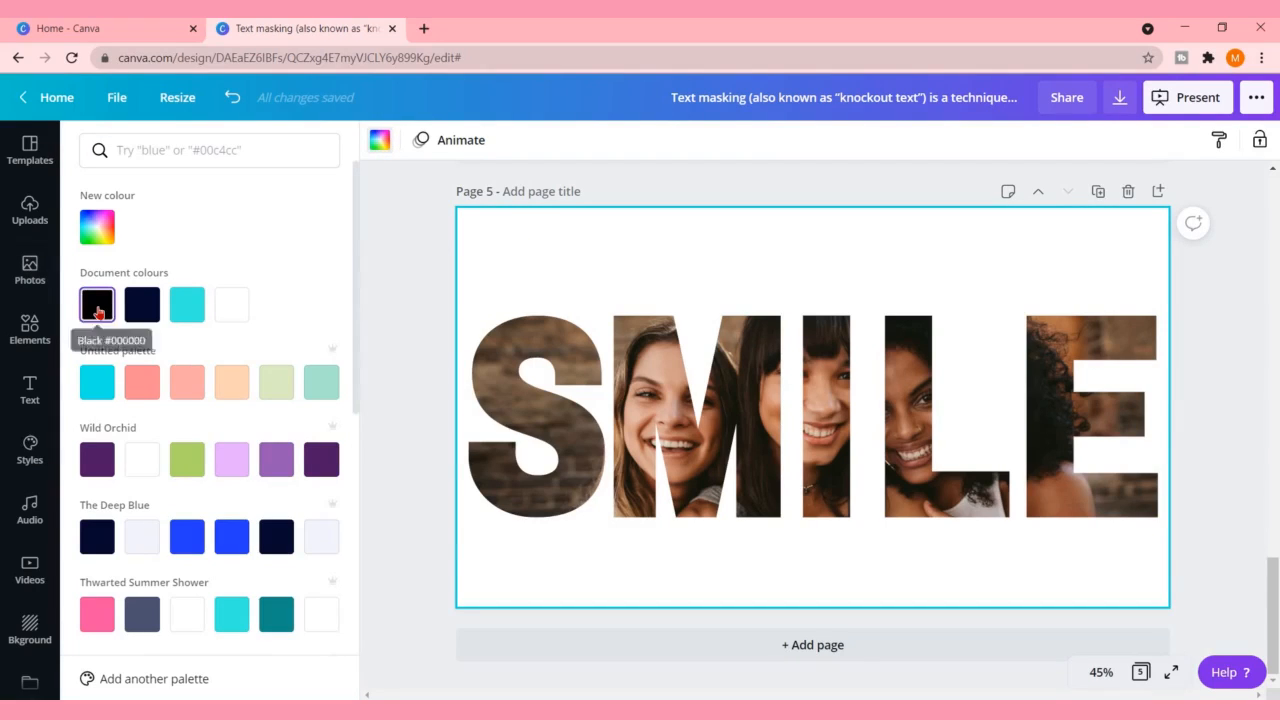
click(97, 305)
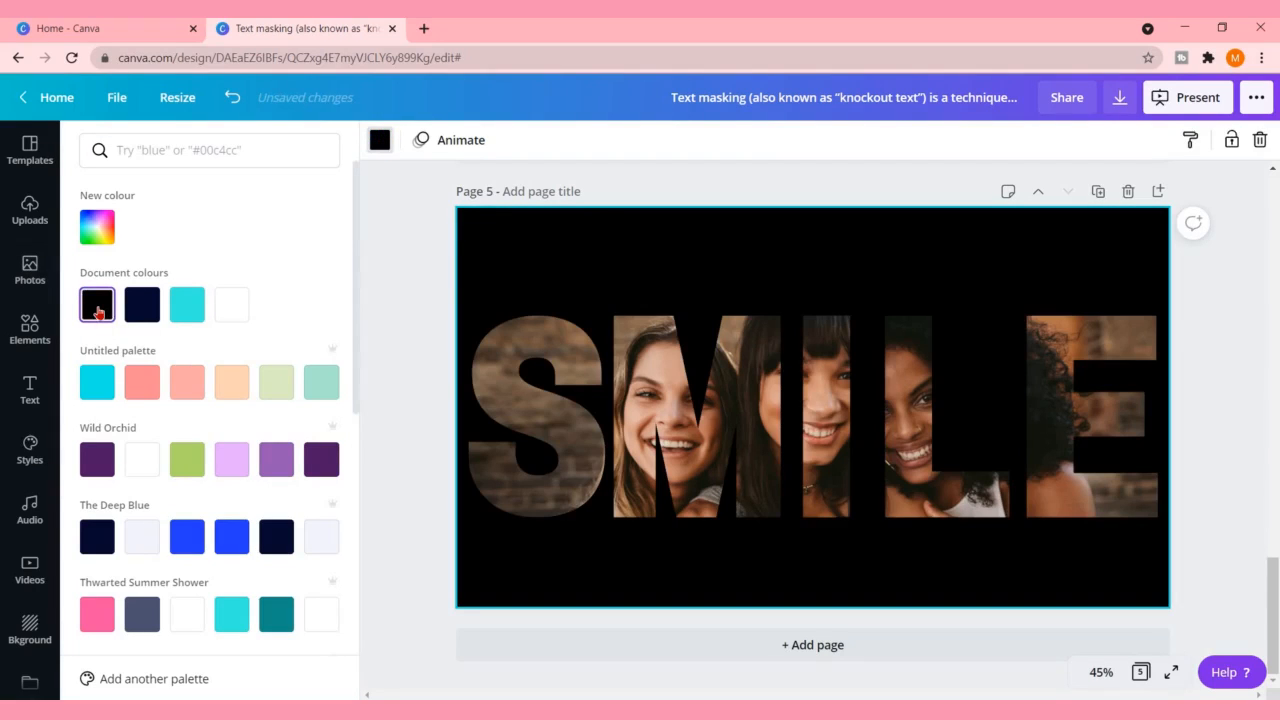